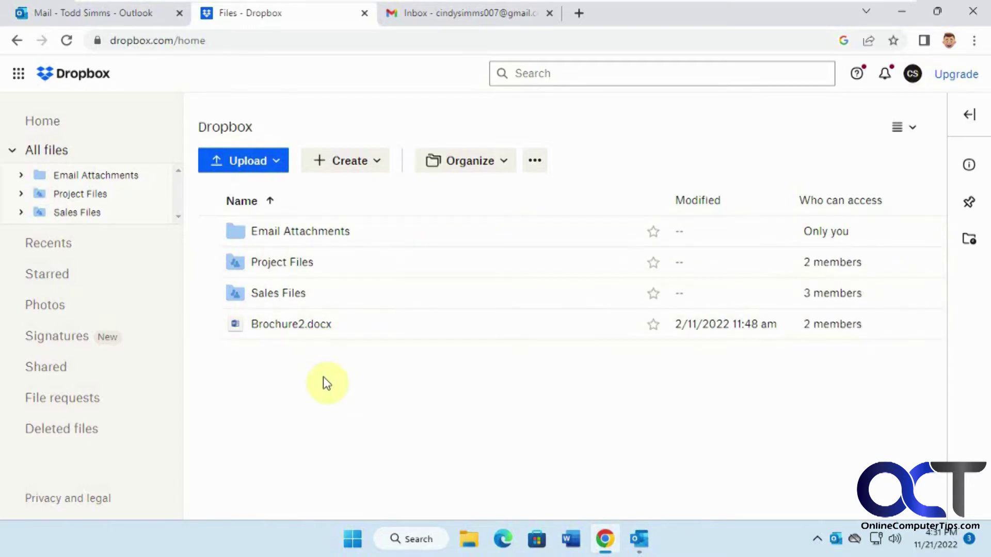
# Step: Open the Dropbox App Center from the apps and services menu
pyautogui.click(18, 73)
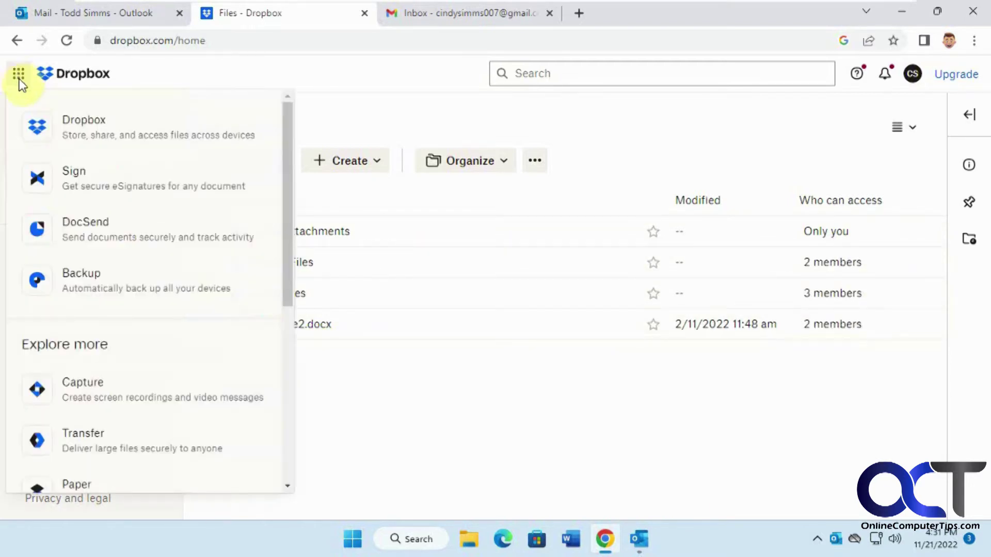
pyautogui.scroll(-1, 59, 278)
pyautogui.scroll(-5, 60, 277)
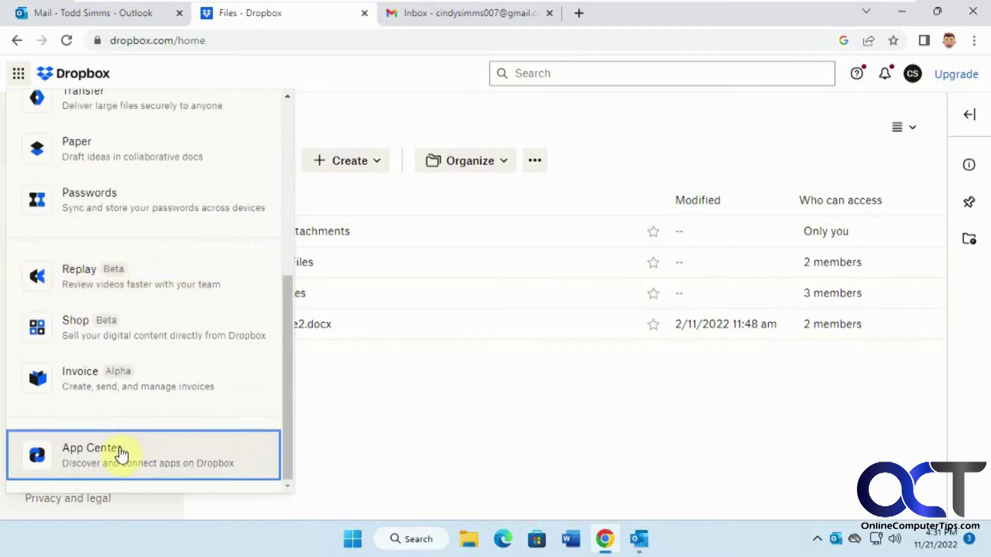
pyautogui.click(122, 454)
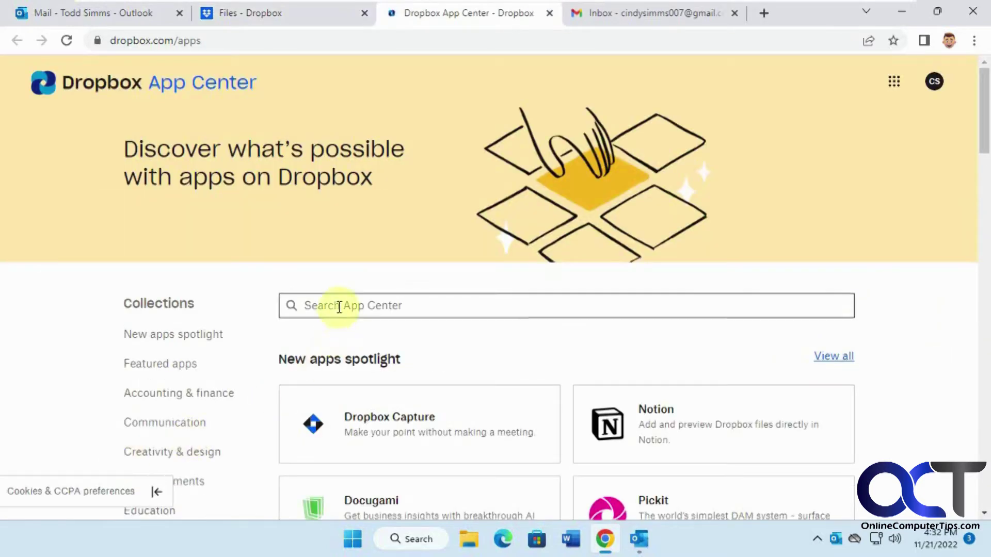
# Step: Search the App Center for 'outloo' and connect Dropbox for Outlook to the account
pyautogui.click(339, 307)
pyautogui.write('outloo')
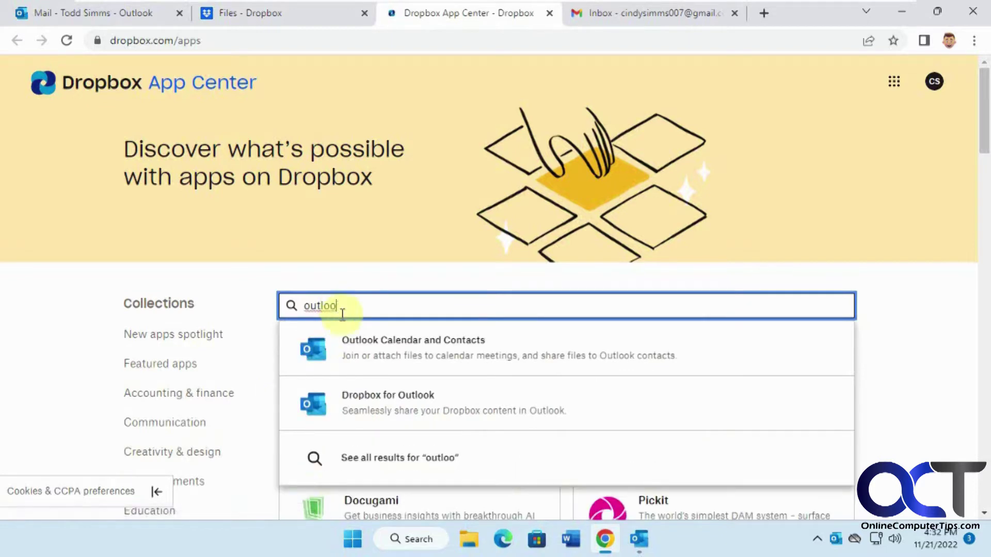
pyautogui.click(405, 402)
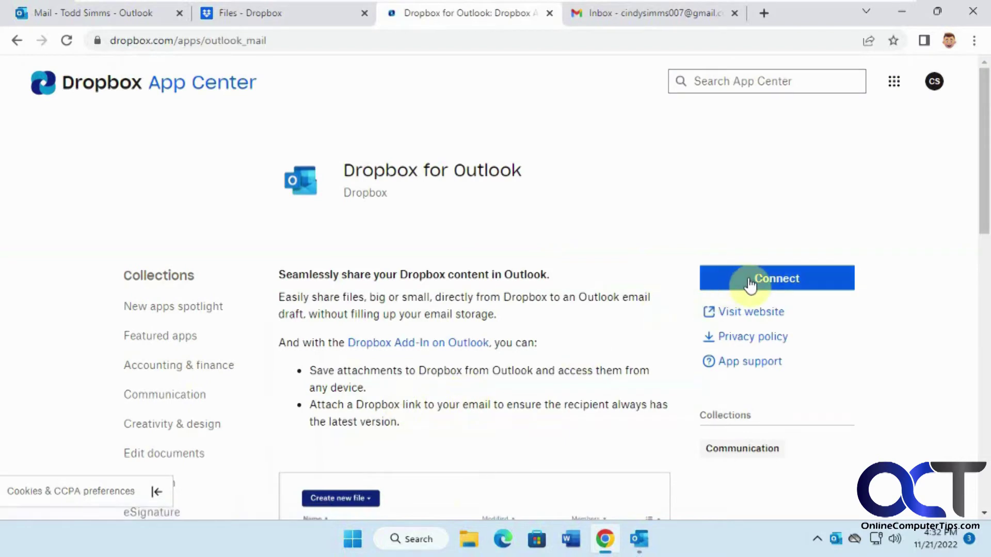
pyautogui.click(748, 279)
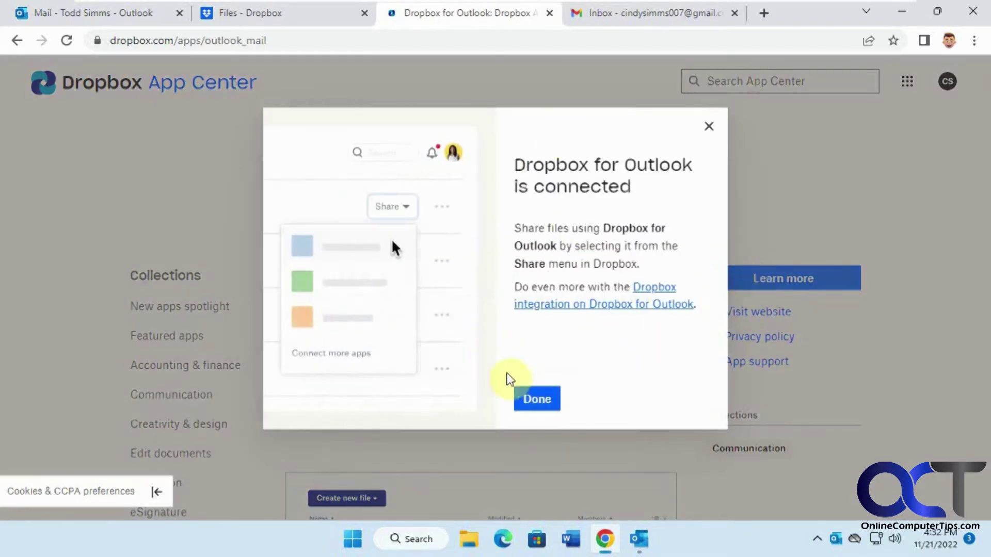
pyautogui.click(537, 399)
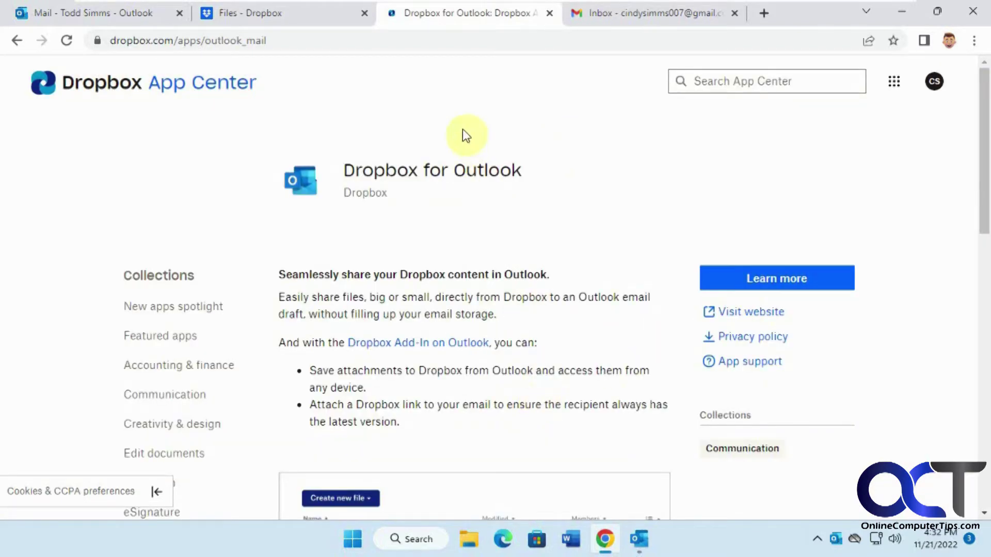
# Step: Reload the Dropbox files page, select Brochure2.docx and scroll its Share options to Outlook
pyautogui.click(296, 14)
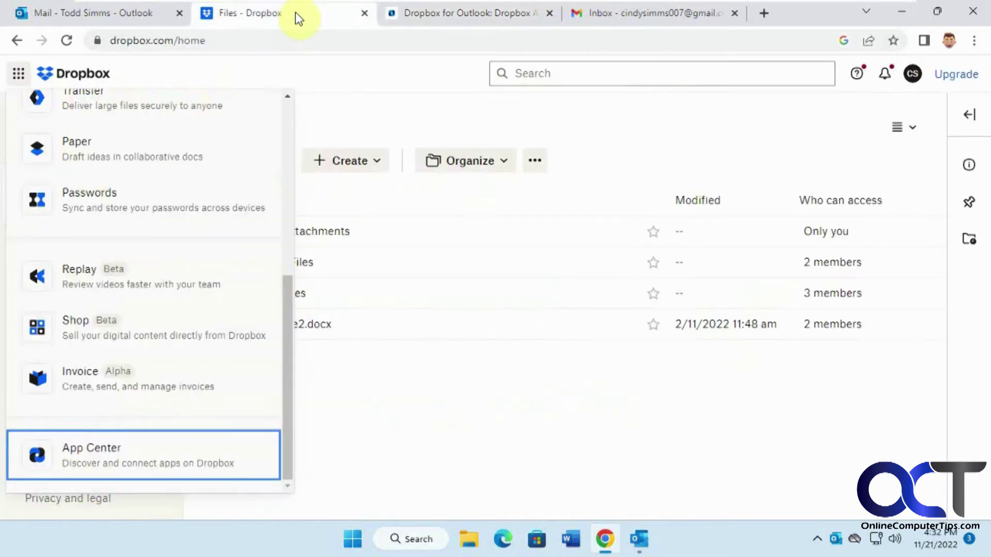
pyautogui.click(395, 360)
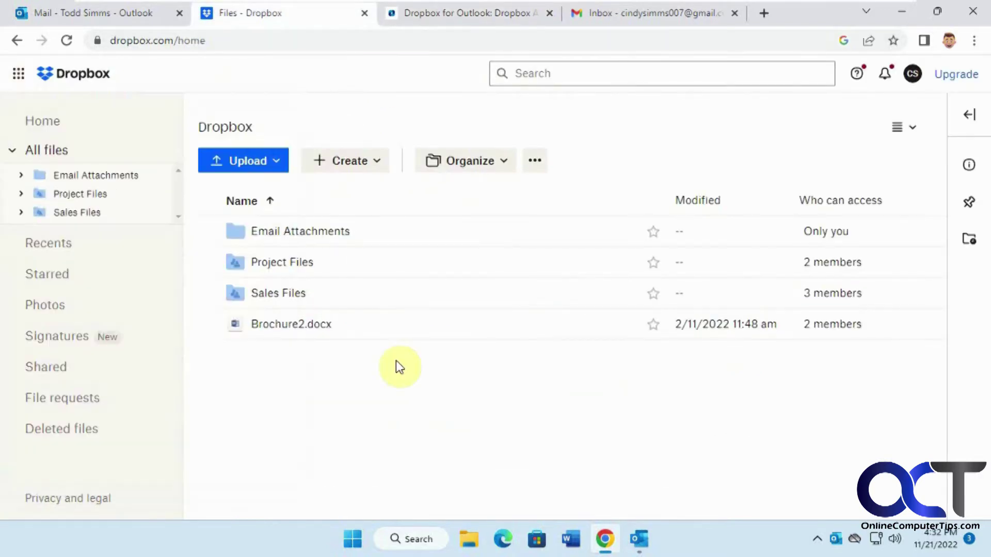
pyautogui.click(66, 40)
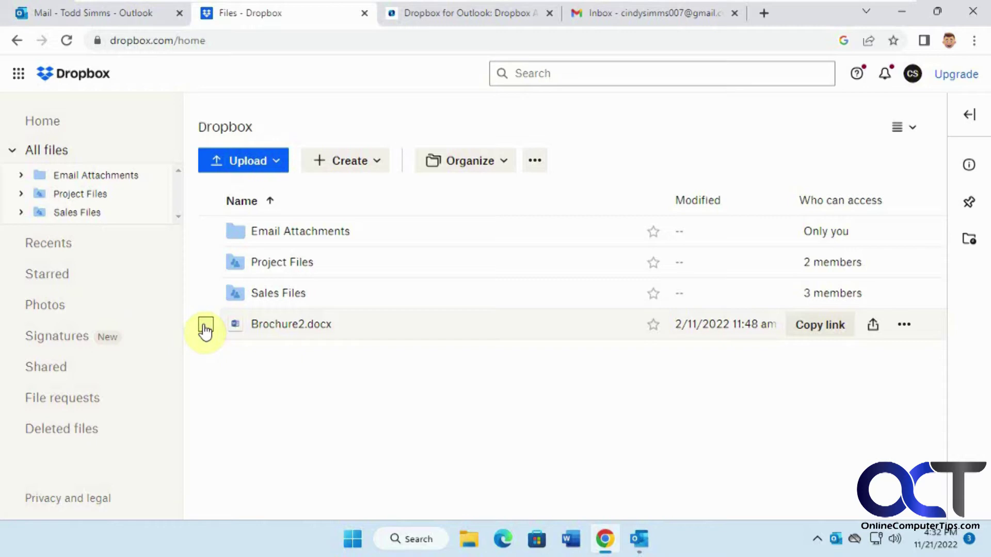
pyautogui.click(206, 326)
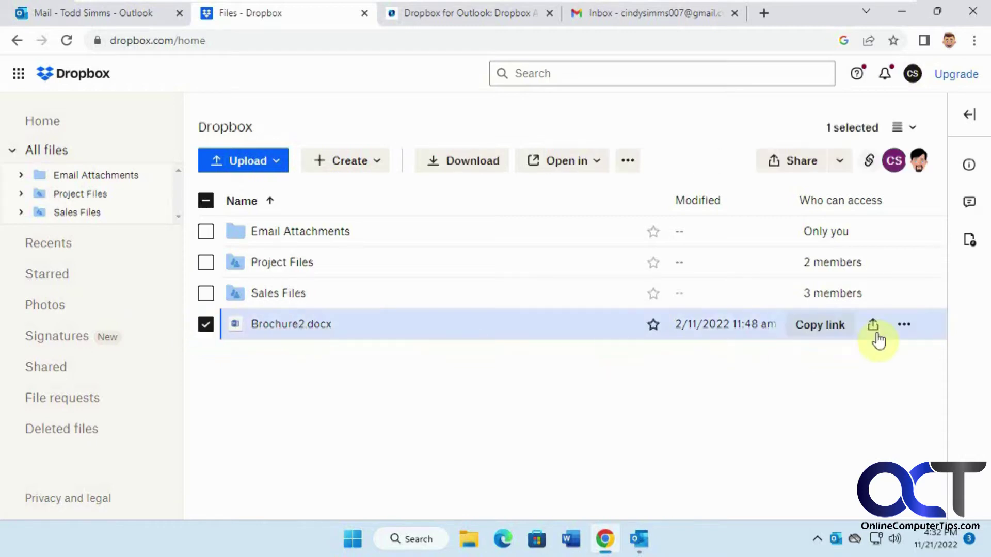
pyautogui.click(902, 326)
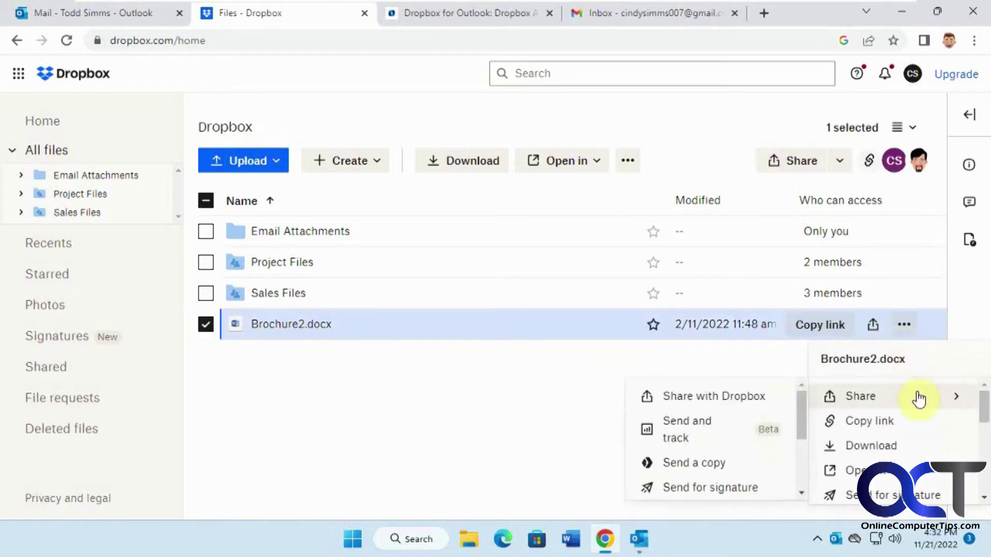
pyautogui.moveTo(862, 405)
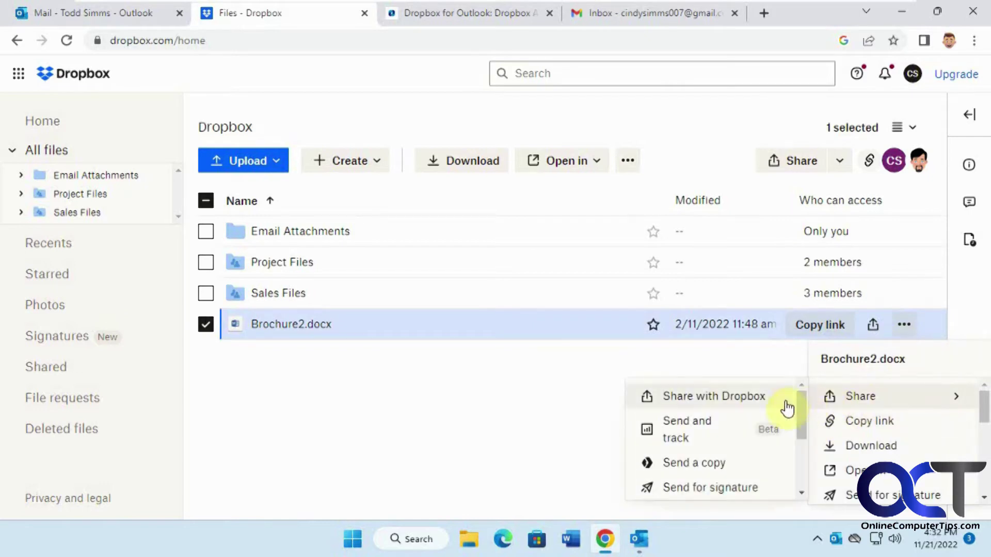
pyautogui.moveTo(800, 410); pyautogui.dragTo(800, 453)
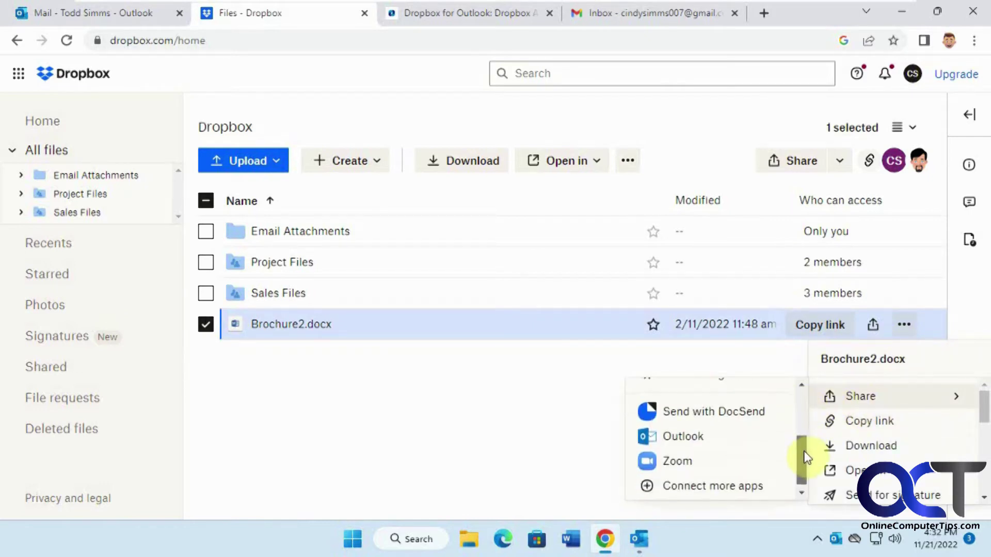
# Step: Share Brochure2.docx via Outlook, addressed to the suggested Gmail contact, and send it
pyautogui.click(730, 443)
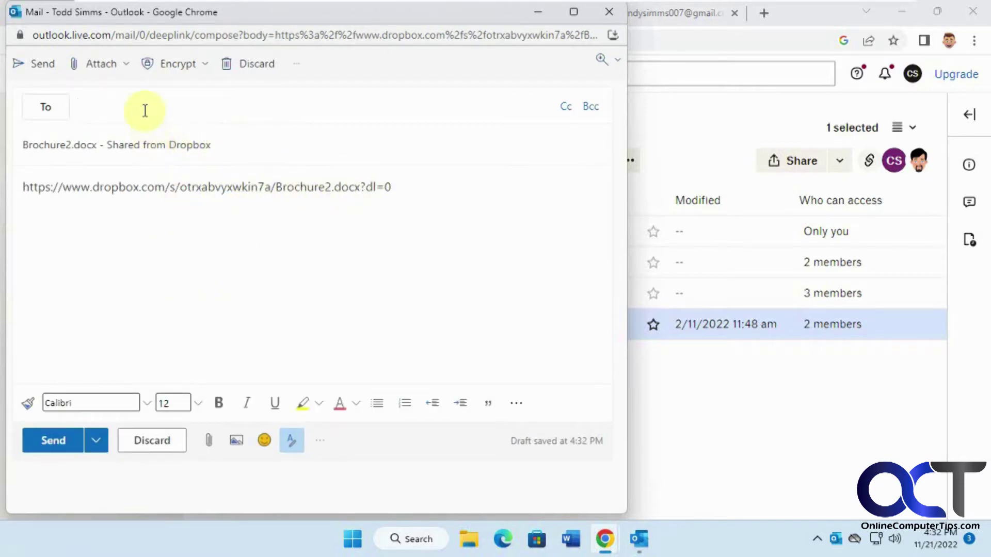
pyautogui.write('cind')
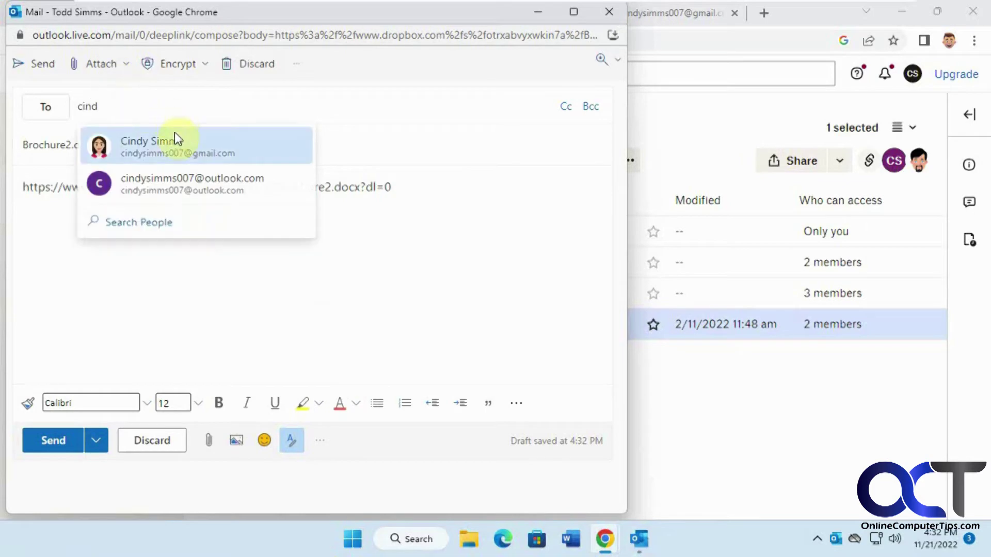
pyautogui.click(172, 151)
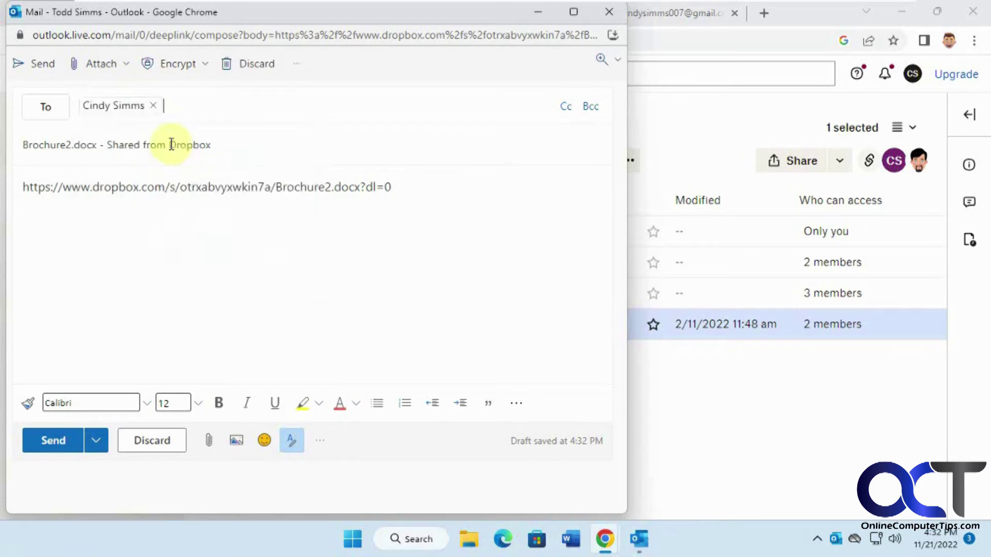
pyautogui.click(71, 443)
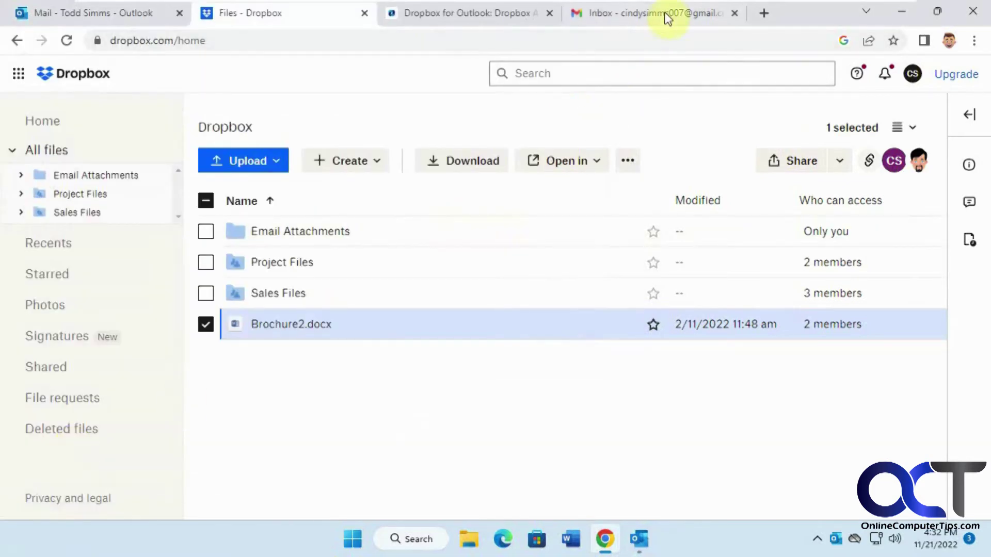
# Step: Open the 'Brochure2.docx - Shared from Dropbox' email in Gmail and preview the file via its link
pyautogui.click(666, 14)
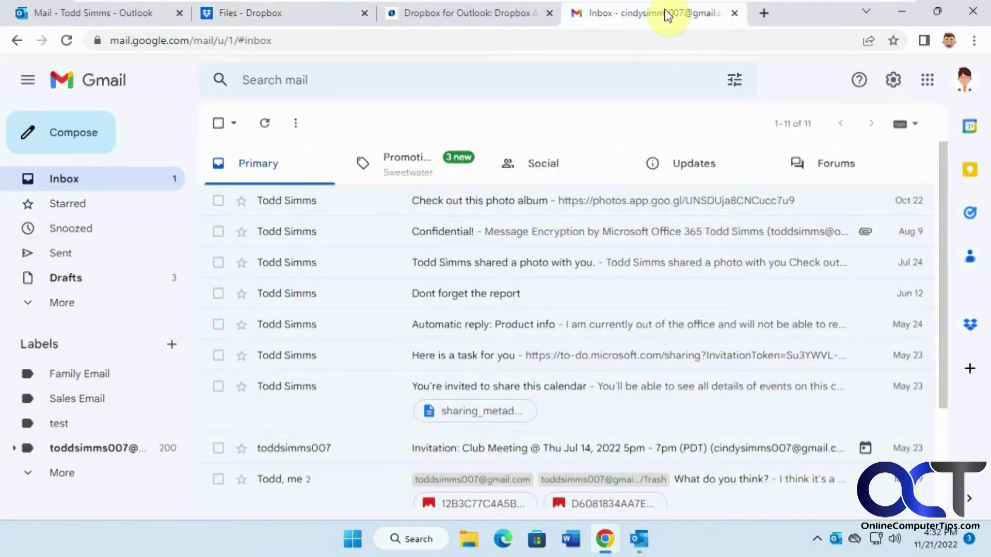
pyautogui.click(612, 208)
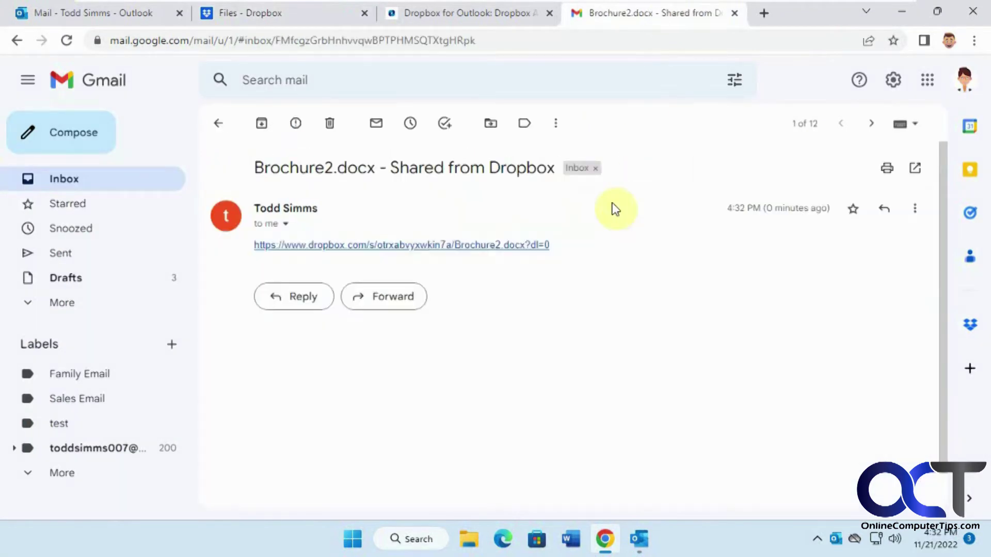
pyautogui.click(481, 245)
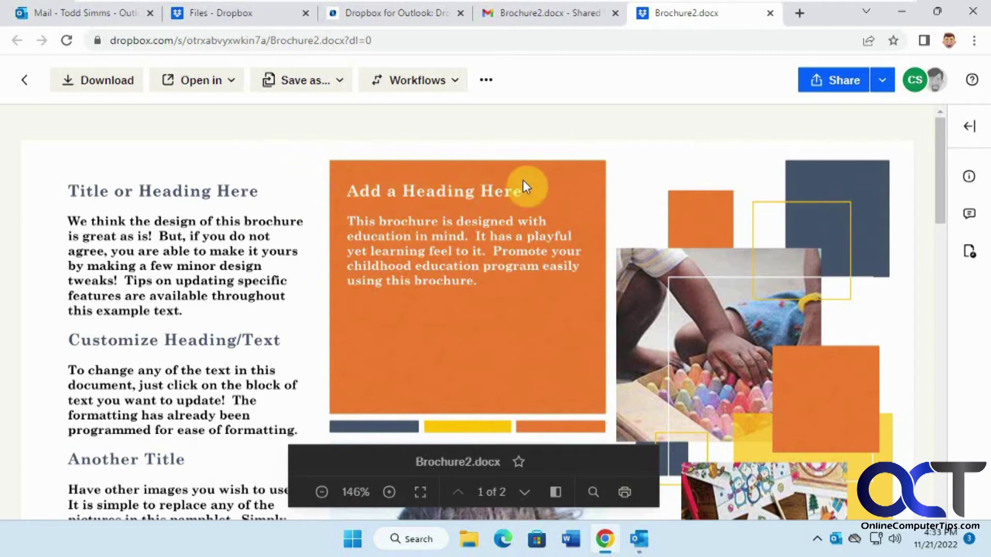
pyautogui.click(901, 21)
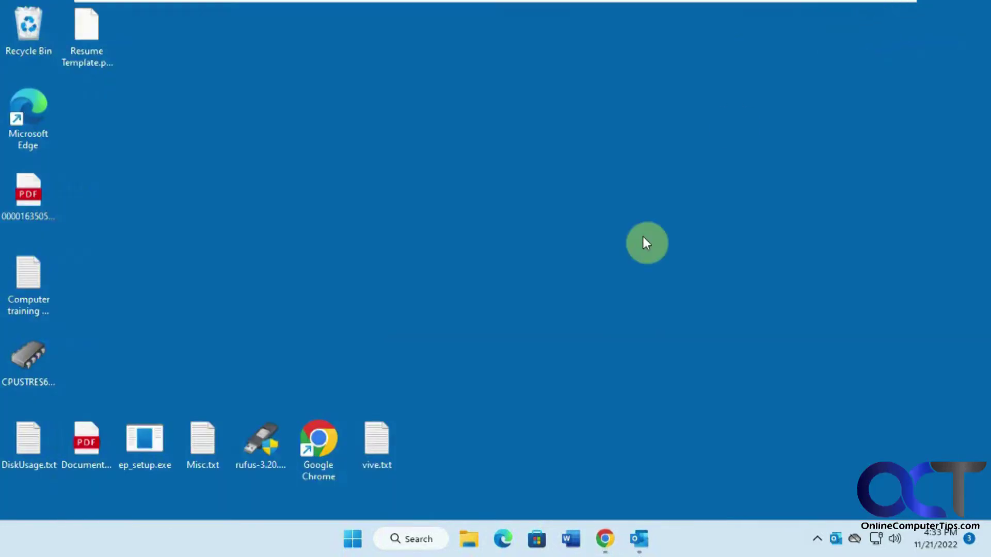
# Step: Search the Outlook add-ins store for 'drop' and add Dropbox for Outlook
pyautogui.click(640, 538)
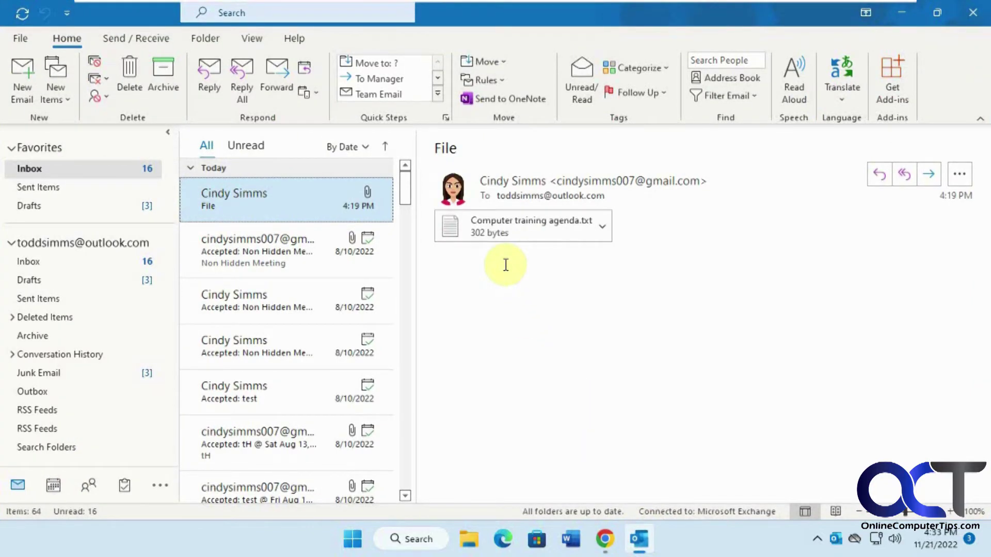
pyautogui.click(892, 82)
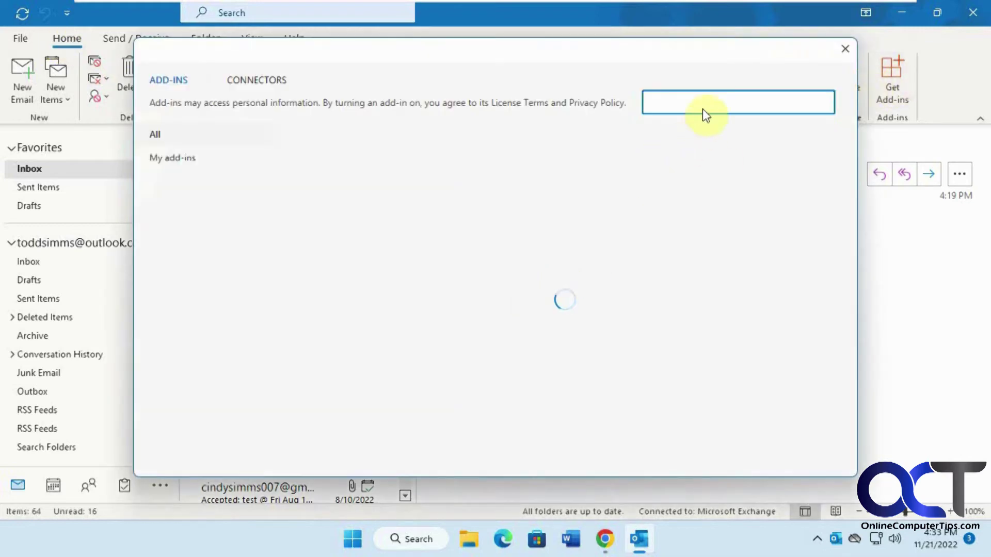
pyautogui.write('dr')
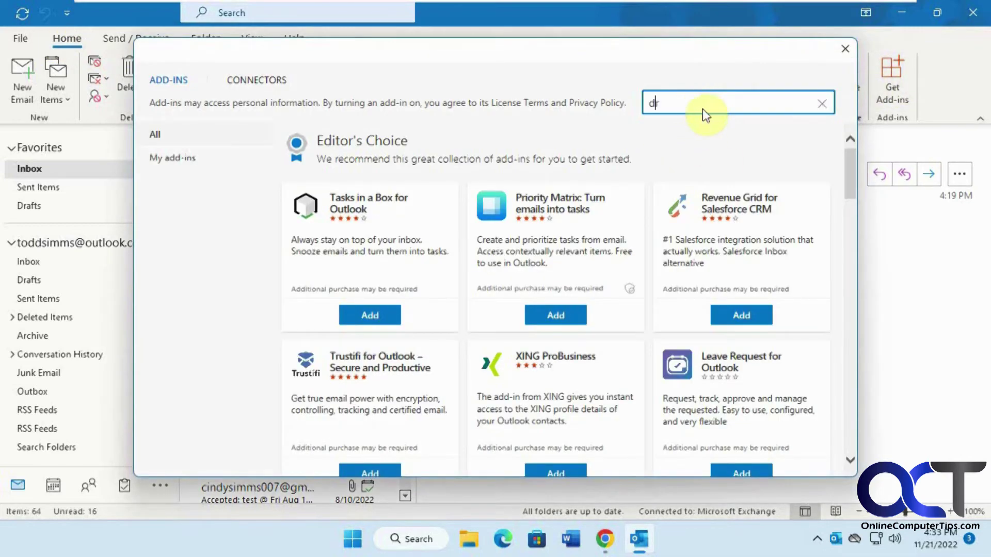
pyautogui.write('opbox')
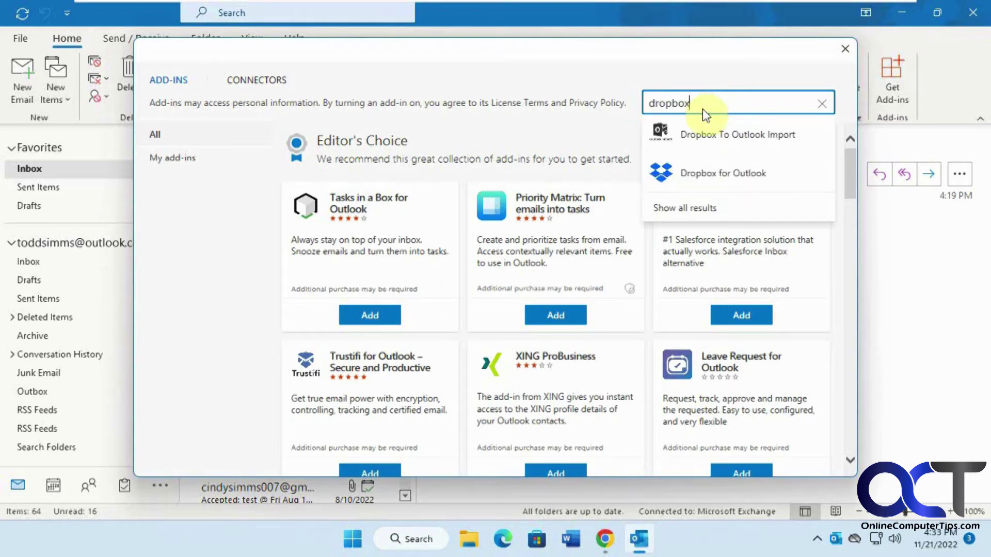
pyautogui.click(708, 173)
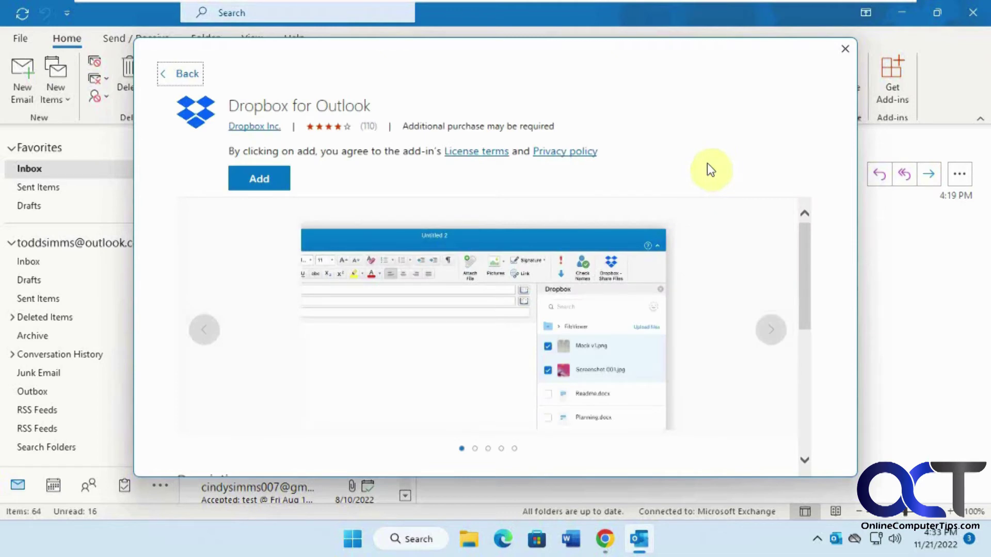
pyautogui.click(264, 180)
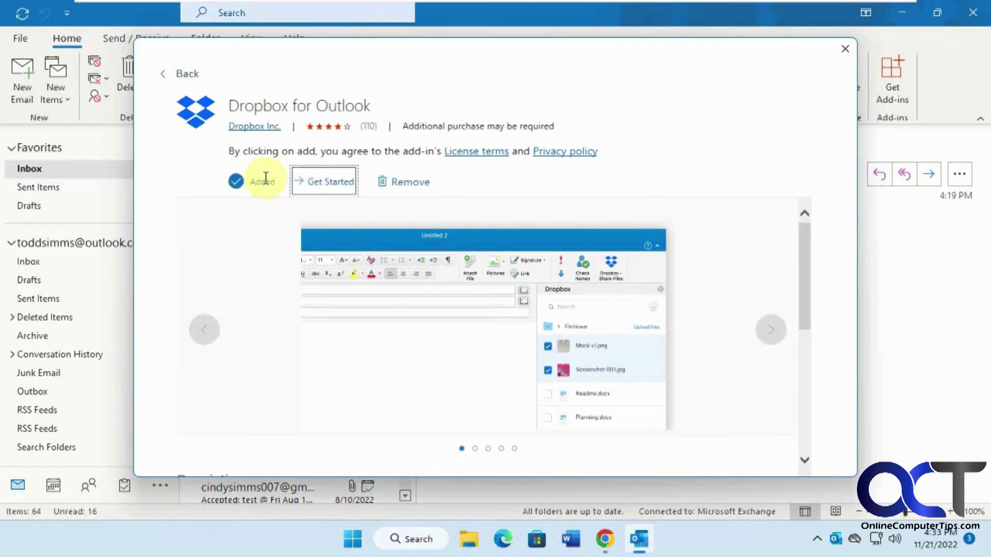
# Step: Open the File email in its own window and bring up the Dropbox save-attachments pane
pyautogui.click(845, 51)
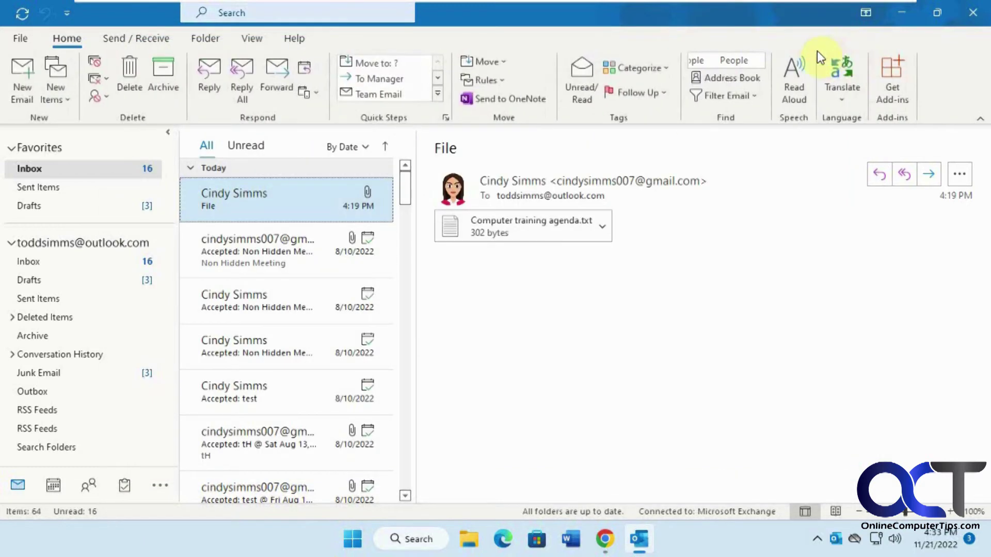
pyautogui.doubleClick(271, 200)
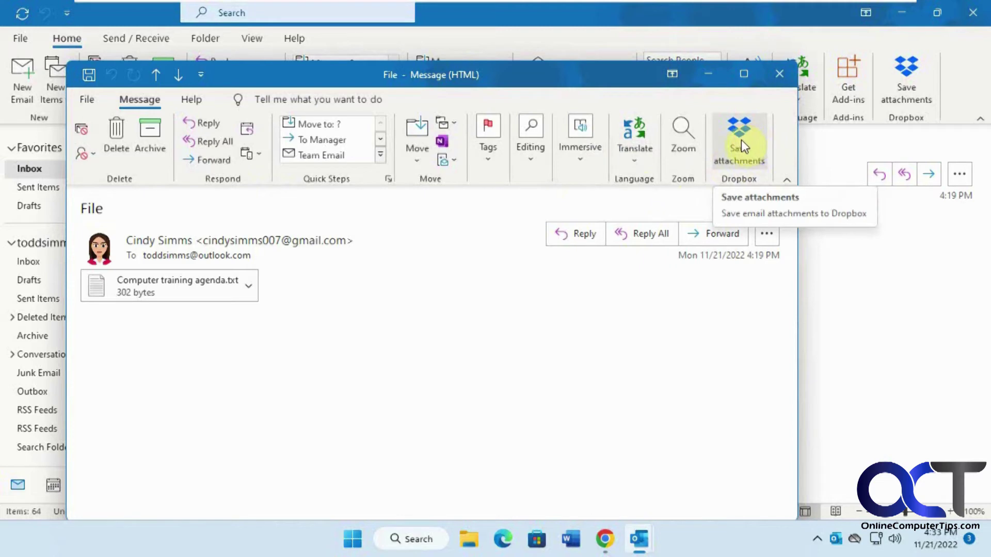
pyautogui.click(741, 140)
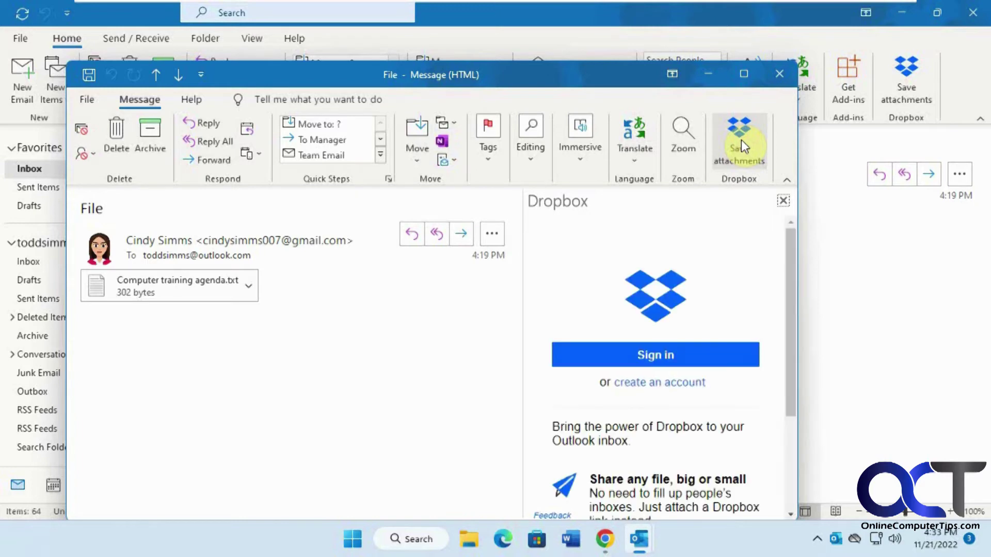
# Step: Sign in to Dropbox with the account e-mail and credentials, accepting cookies, and allow the add-in access
pyautogui.click(679, 365)
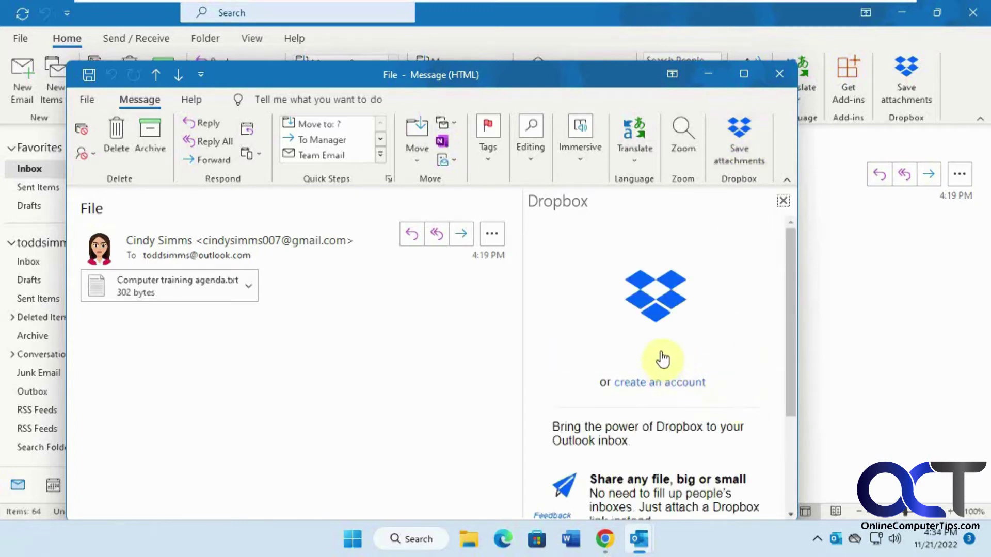
pyautogui.click(670, 361)
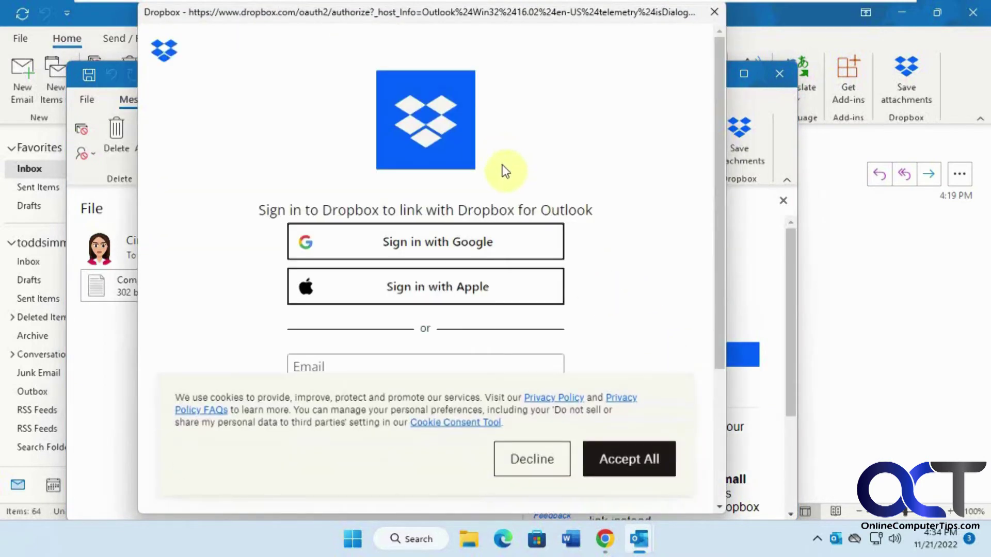
pyautogui.scroll(-2, 467, 302)
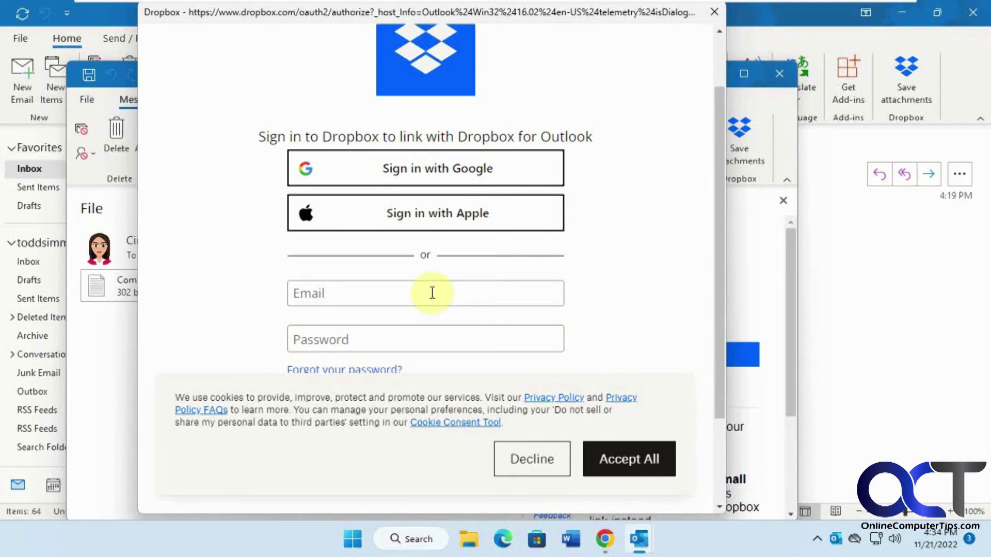
pyautogui.click(444, 293)
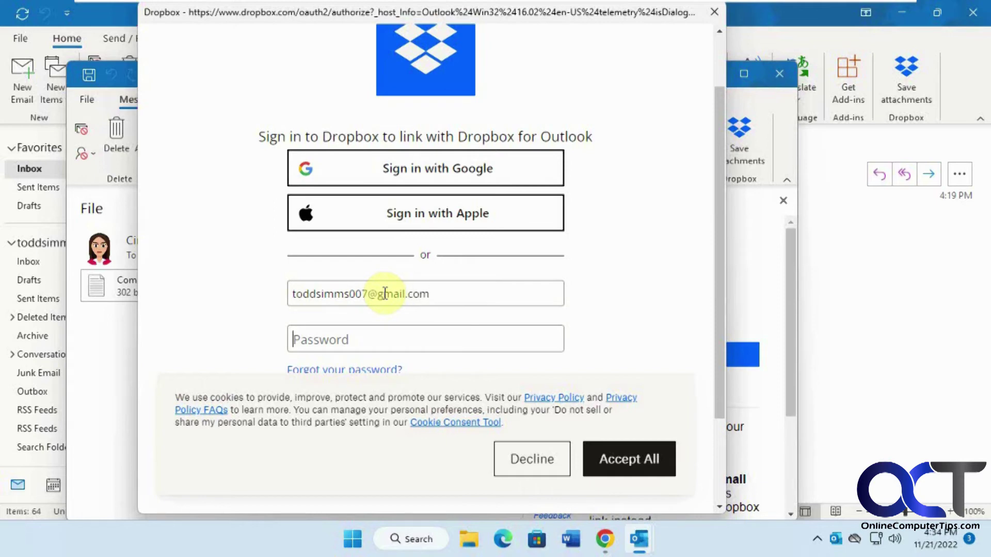
pyautogui.write('••••')
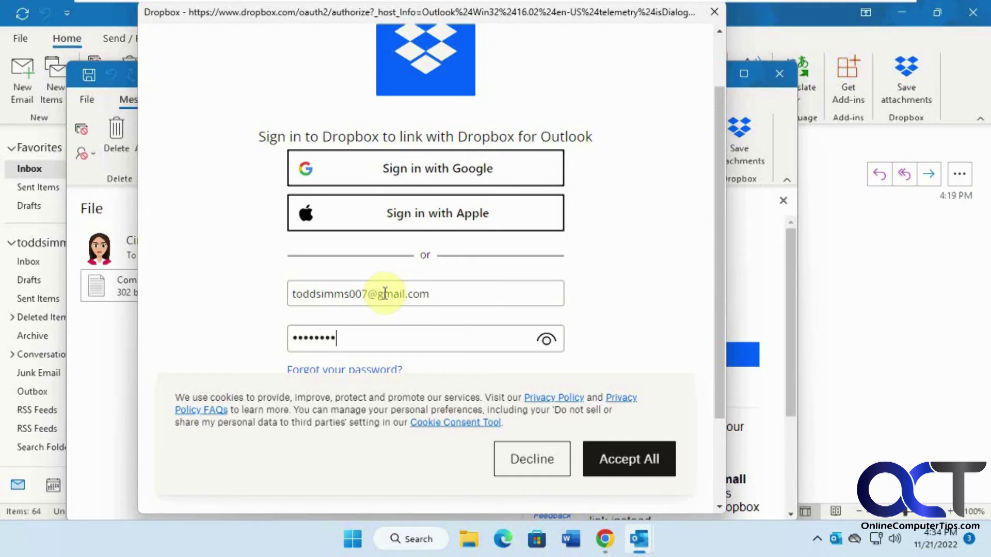
pyautogui.click(625, 459)
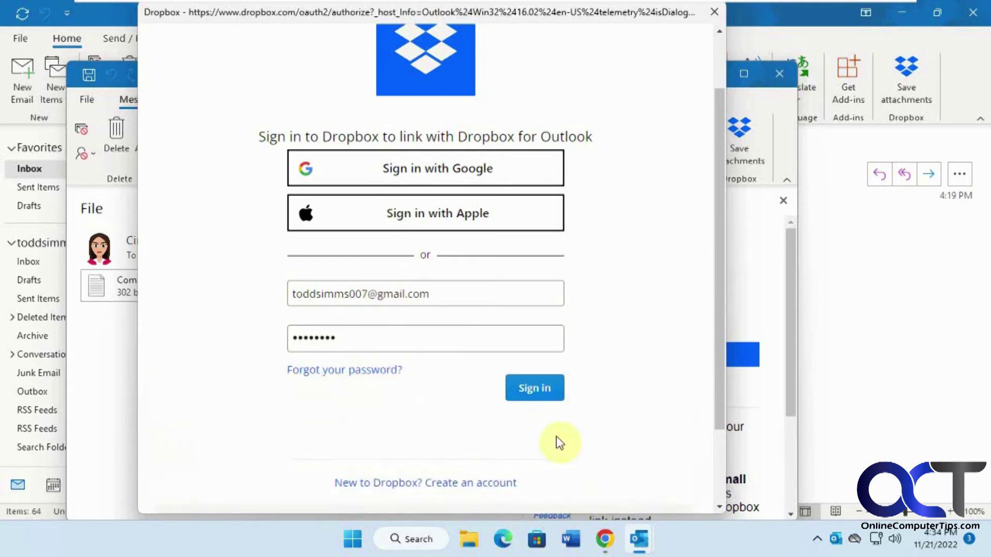
pyautogui.click(548, 408)
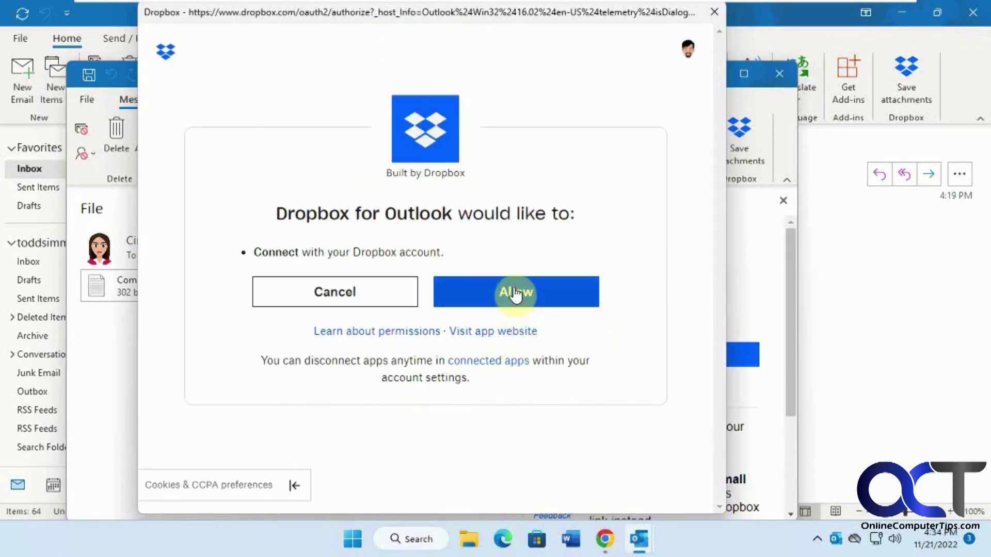
pyautogui.click(514, 293)
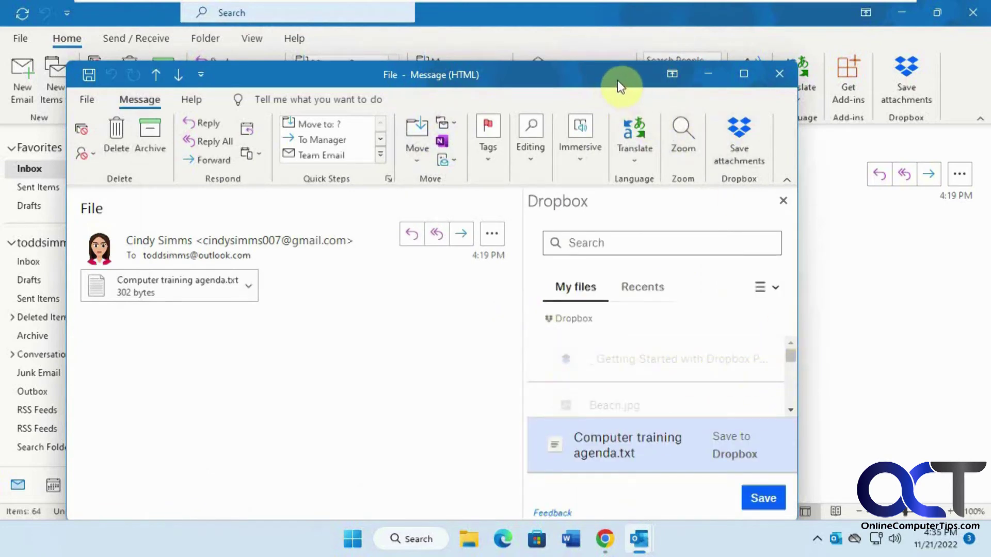
# Step: In the maximized message window, choose Folder1 in the Dropbox pane and save Computer training agenda.txt there
pyautogui.click(744, 74)
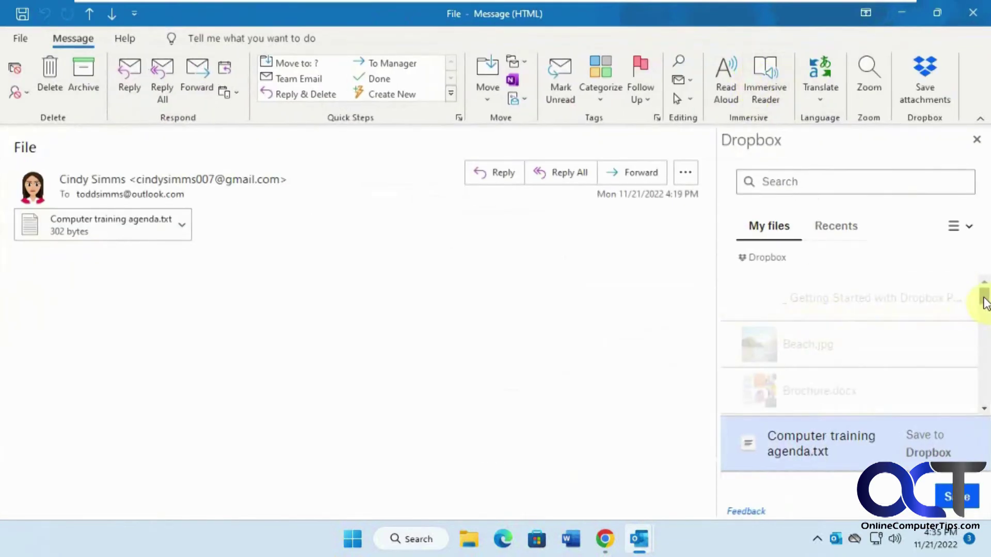
pyautogui.moveTo(986, 301); pyautogui.dragTo(984, 327)
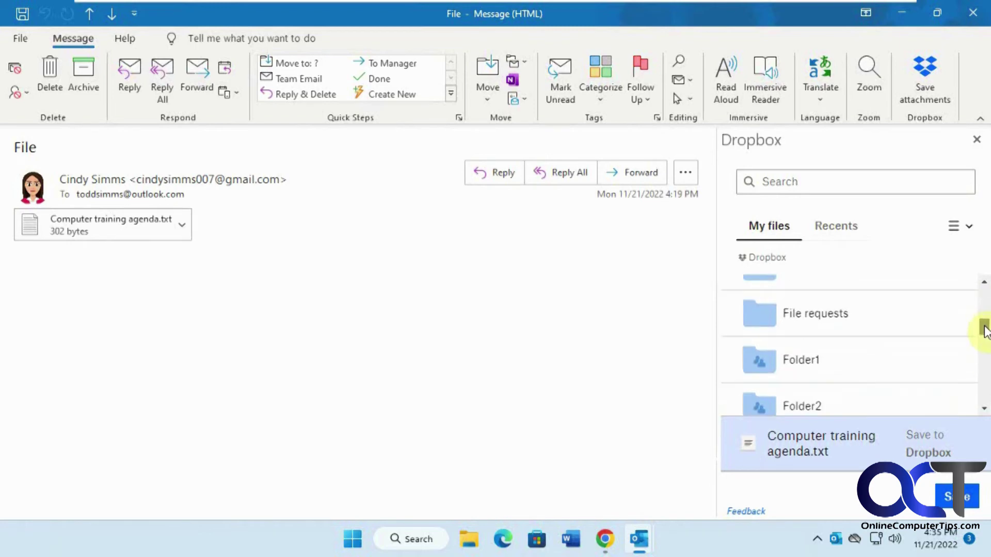
pyautogui.click(809, 364)
pyautogui.click(809, 364)
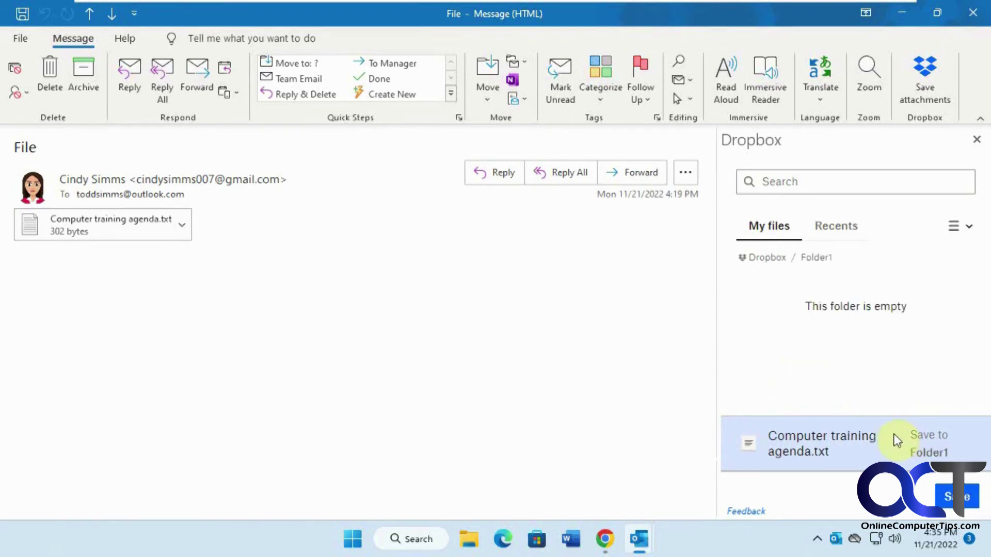
pyautogui.click(964, 500)
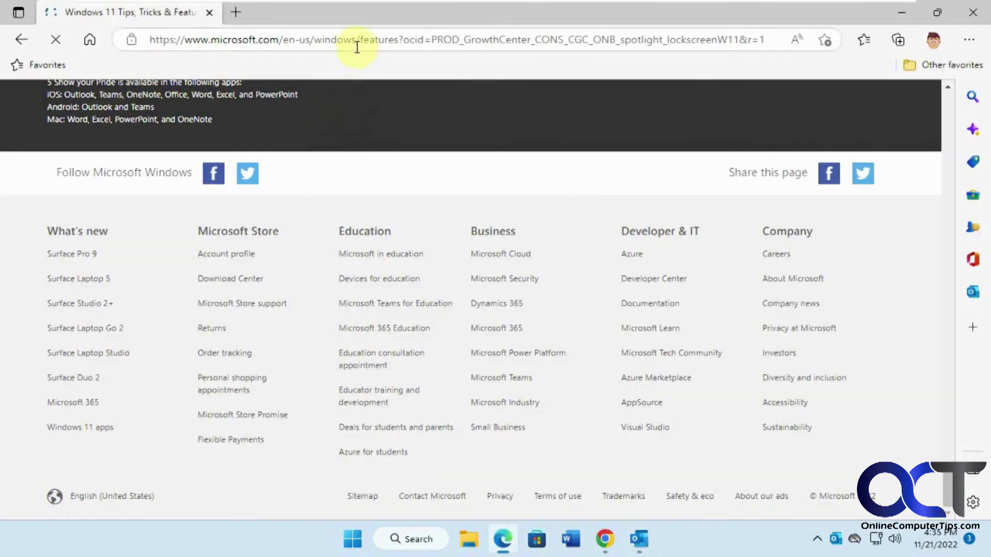
# Step: Search the web for 'dropbox'
pyautogui.click(360, 41)
pyautogui.write('dropbox')
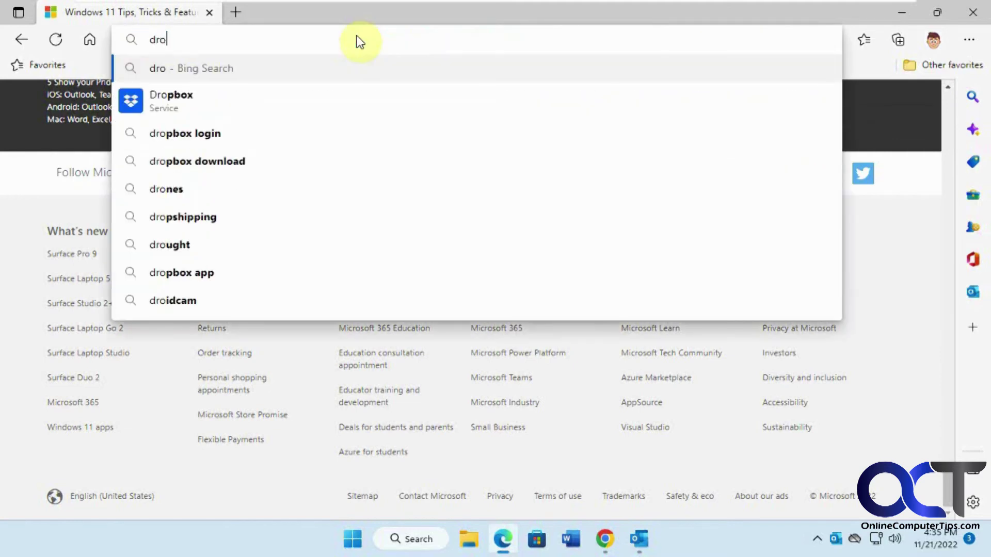
pyautogui.press('Return')
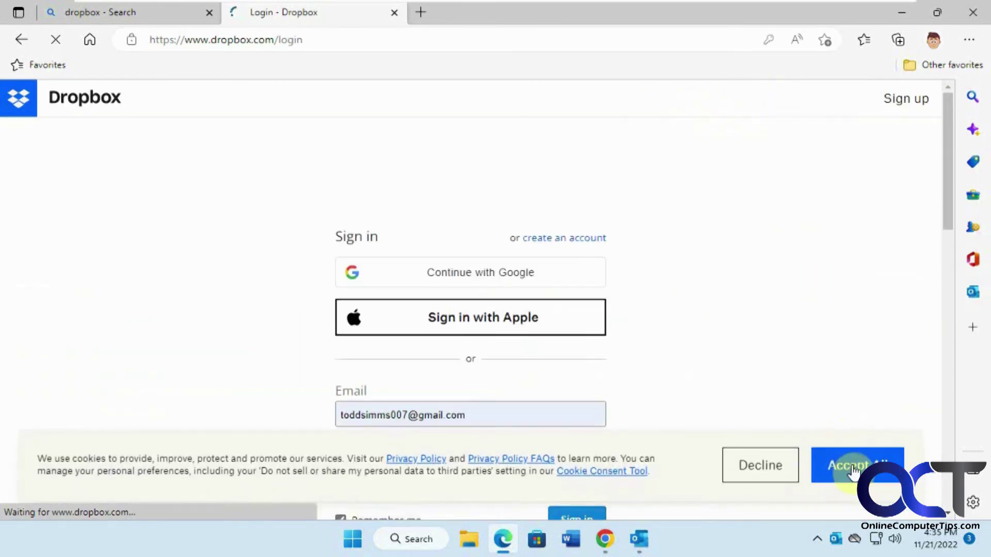
# Step: Accept cookies, sign in to Dropbox, dismiss the Black Friday offer and open Folder1
pyautogui.click(852, 467)
pyautogui.click(590, 517)
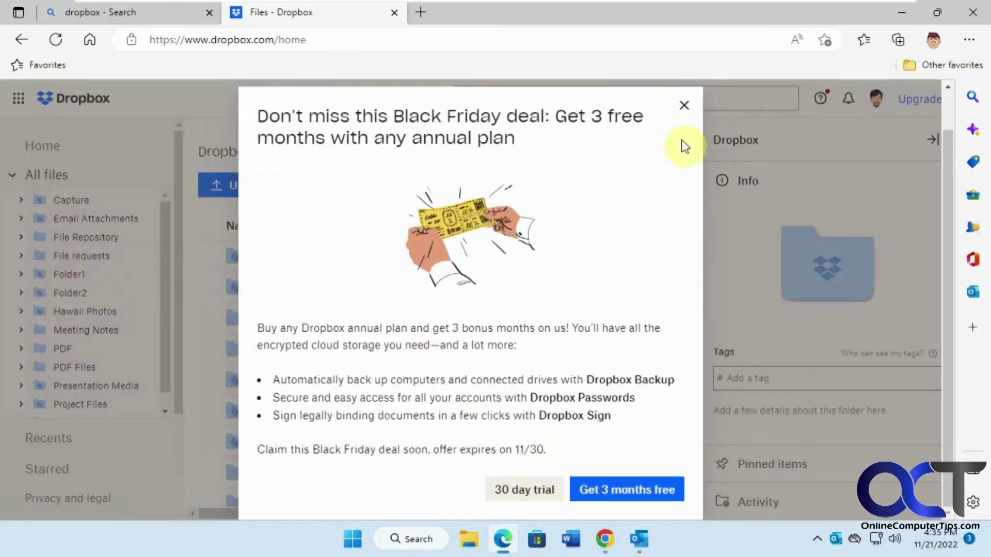
pyautogui.click(684, 106)
pyautogui.click(73, 274)
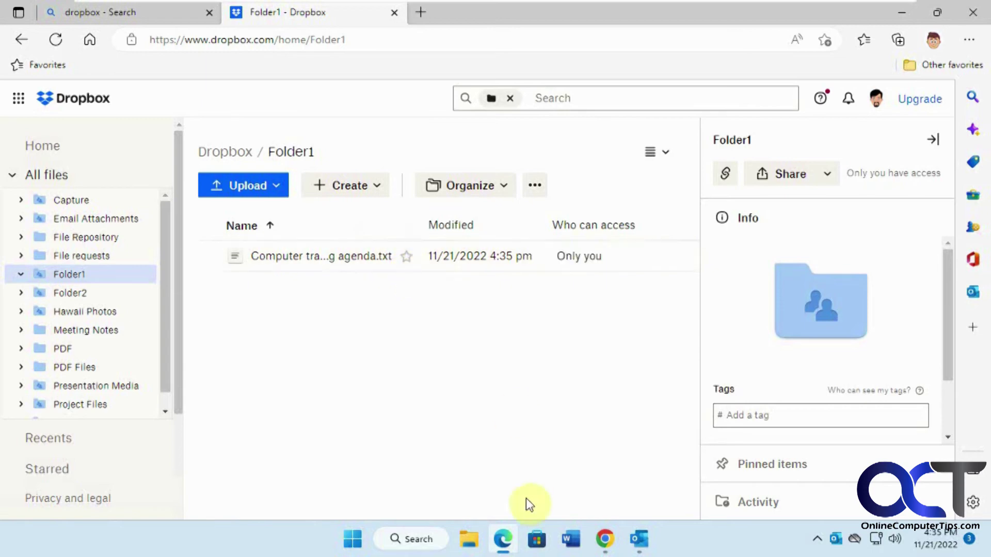
pyautogui.moveTo(605, 541)
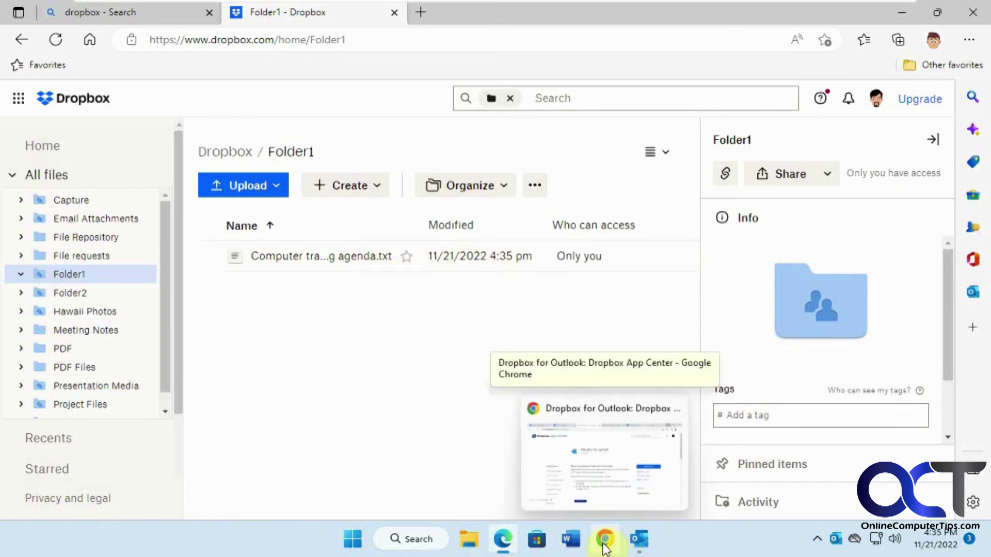
pyautogui.click(604, 546)
# Step: From the App Center open Connected apps and expand Outlook's details (November 21, 2022, Microsoft)
pyautogui.click(256, 16)
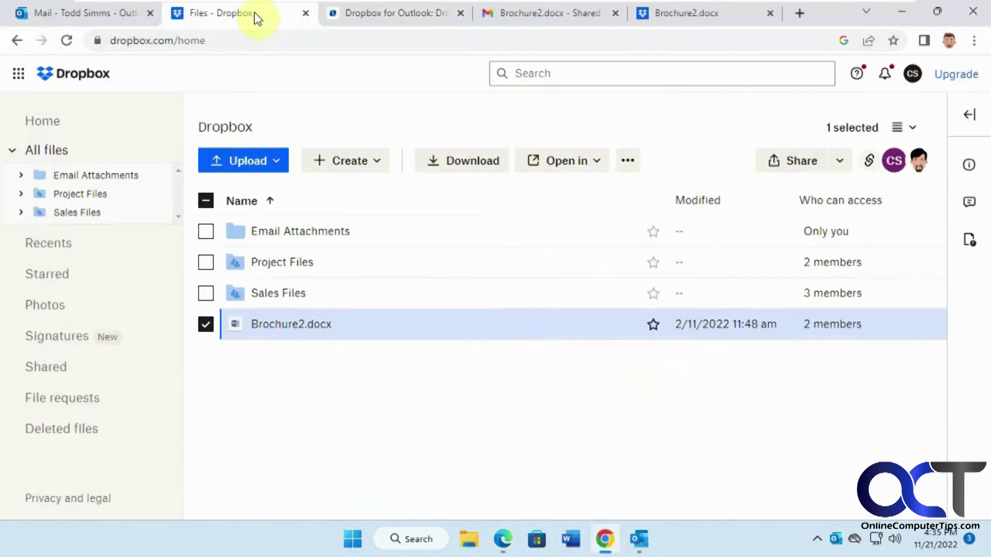
pyautogui.click(21, 77)
pyautogui.scroll(-6, 172, 401)
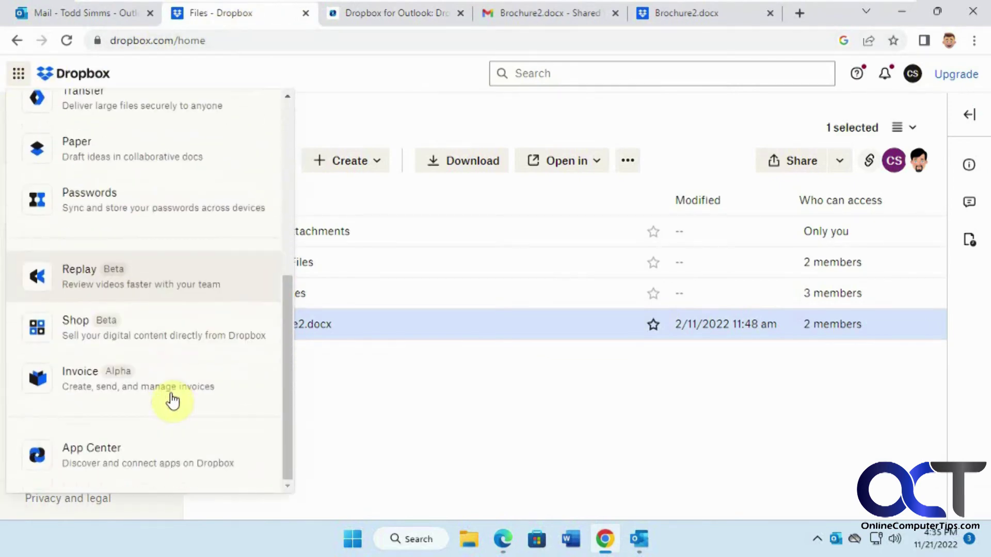
pyautogui.click(141, 456)
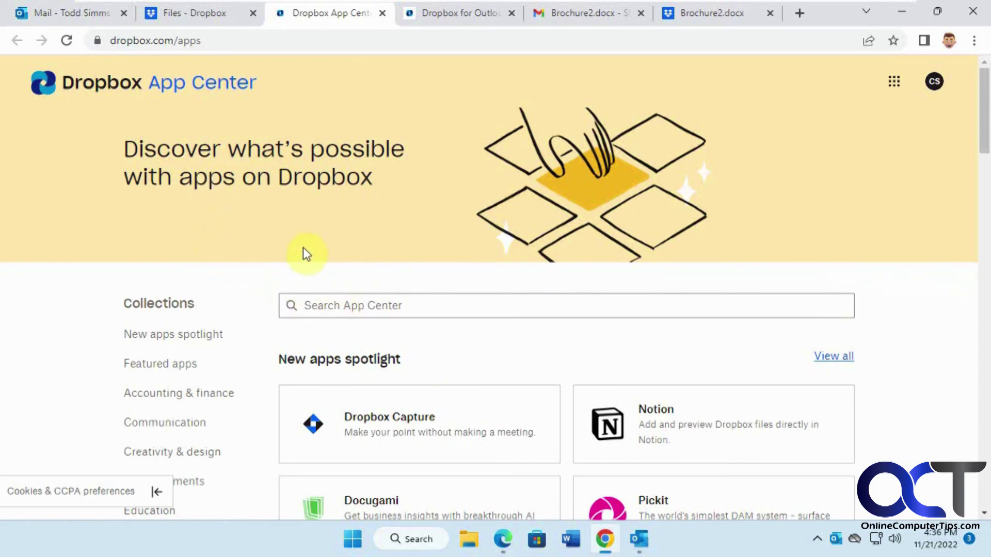
pyautogui.scroll(-9, 268, 362)
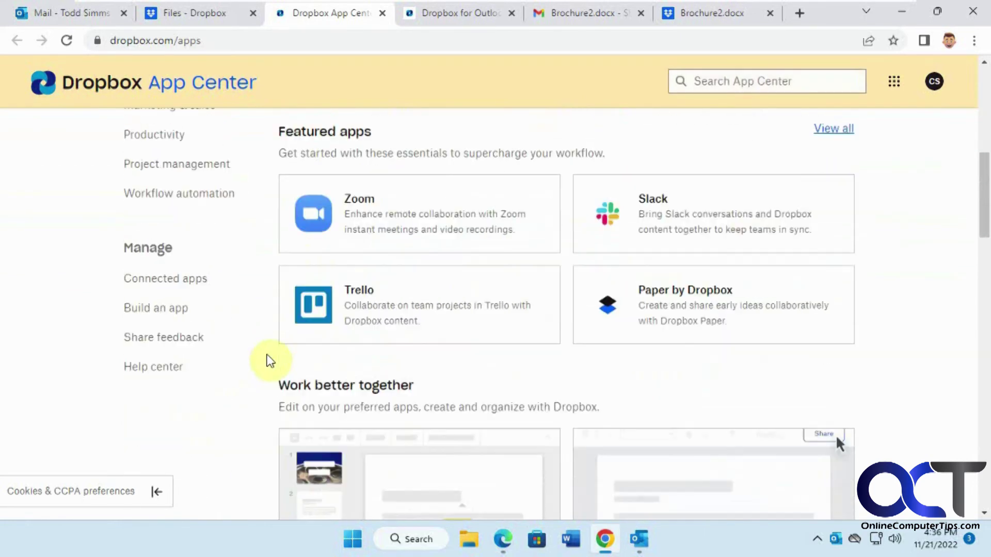
pyautogui.click(178, 282)
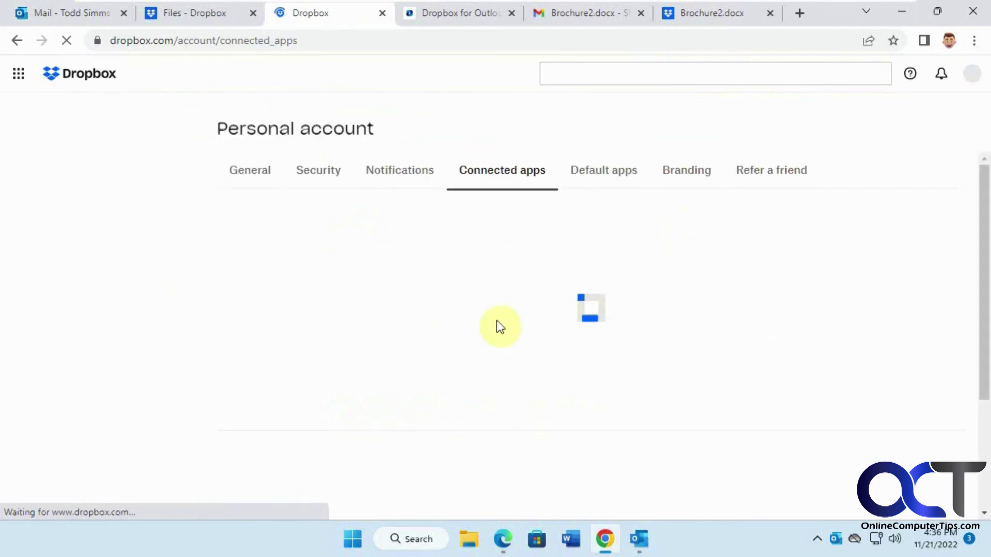
pyautogui.click(931, 360)
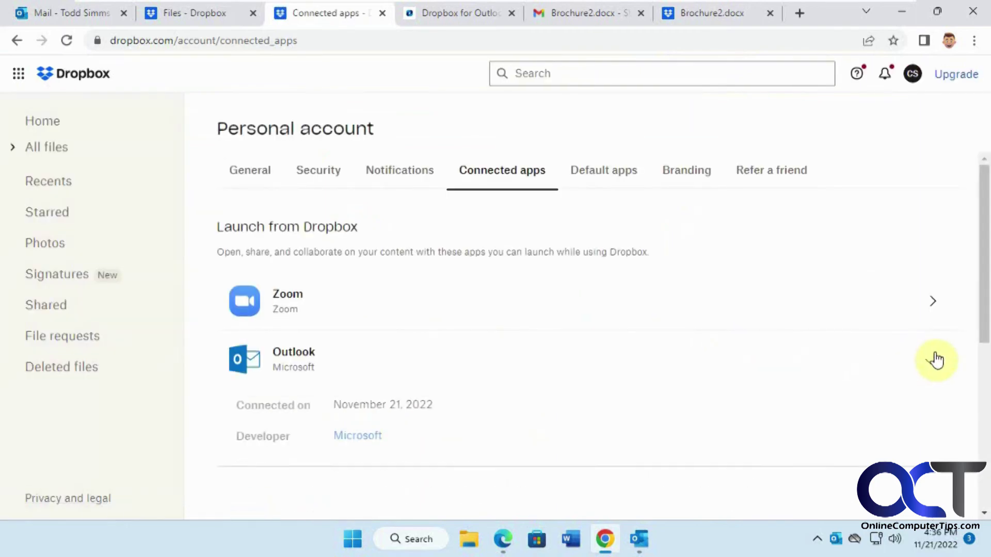
pyautogui.scroll(-2, 807, 403)
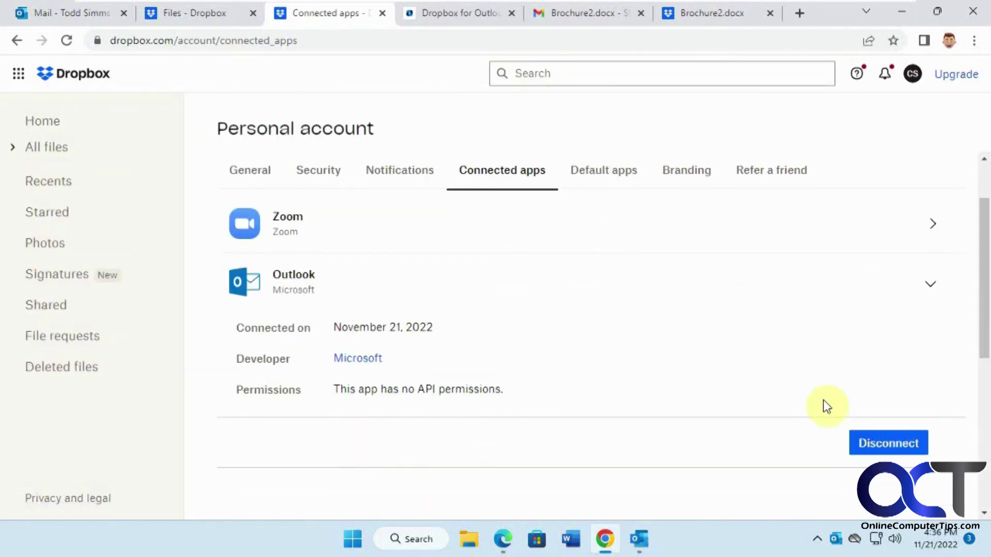
# Step: Return to the Dropbox files list and reselect Brochure2.docx
pyautogui.click(208, 18)
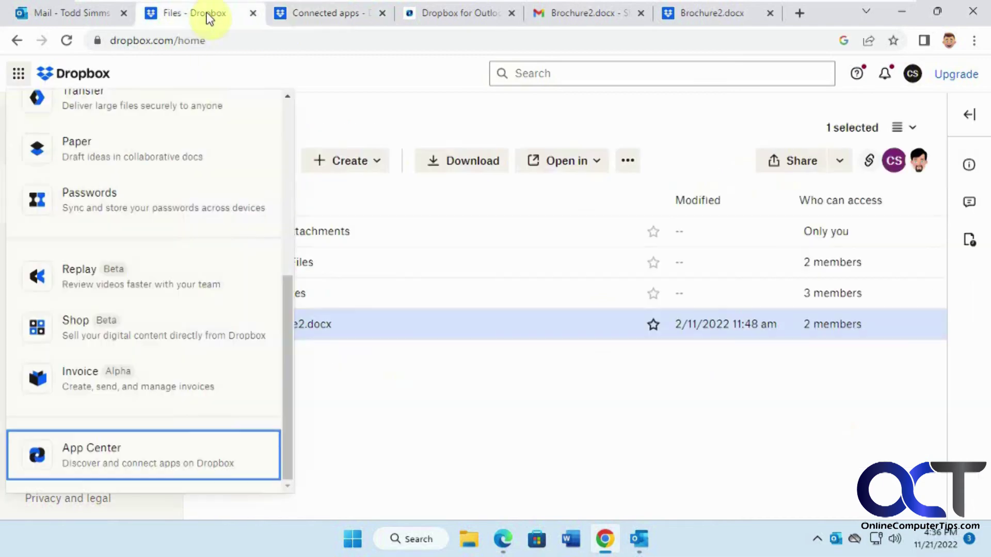
pyautogui.click(402, 436)
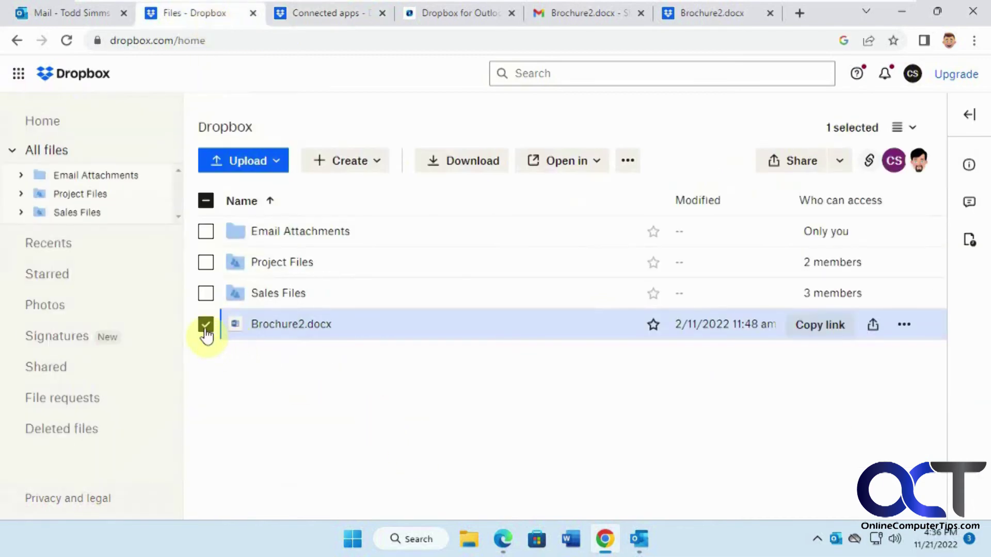
pyautogui.click(206, 329)
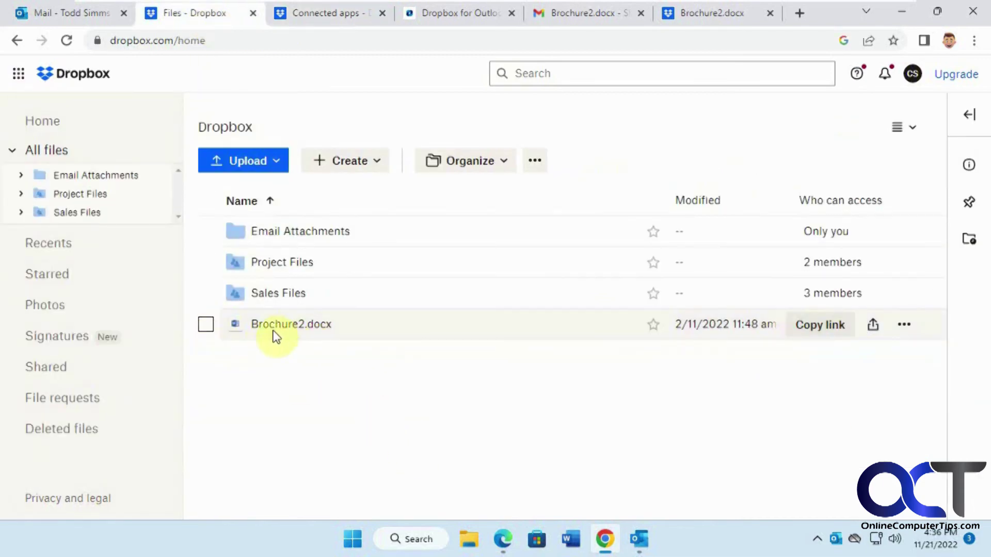
pyautogui.click(206, 327)
# Step: Open an Outlook share window for Brochure2.docx, then close it and reveal desktop Outlook
pyautogui.click(905, 325)
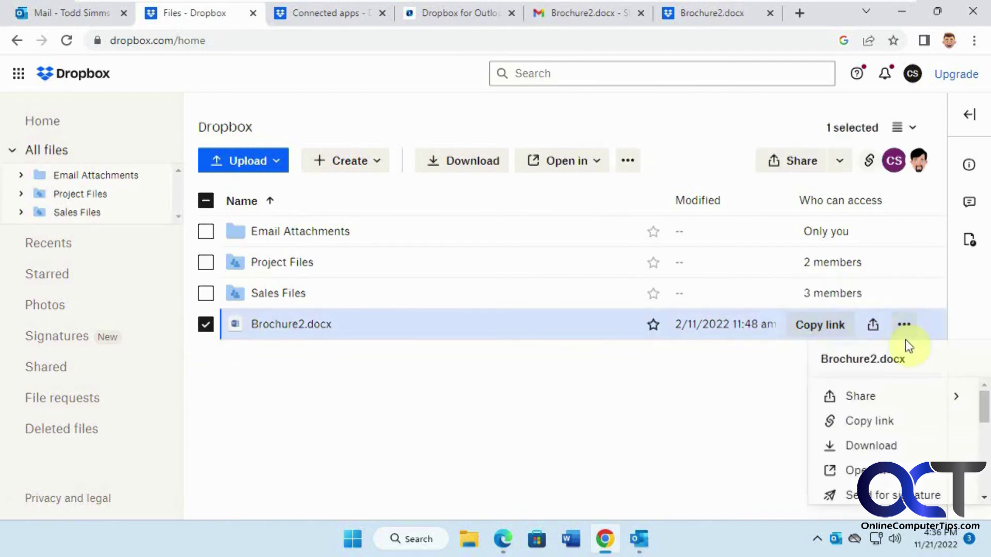
pyautogui.moveTo(904, 398)
pyautogui.moveTo(801, 406); pyautogui.dragTo(801, 440)
pyautogui.click(731, 472)
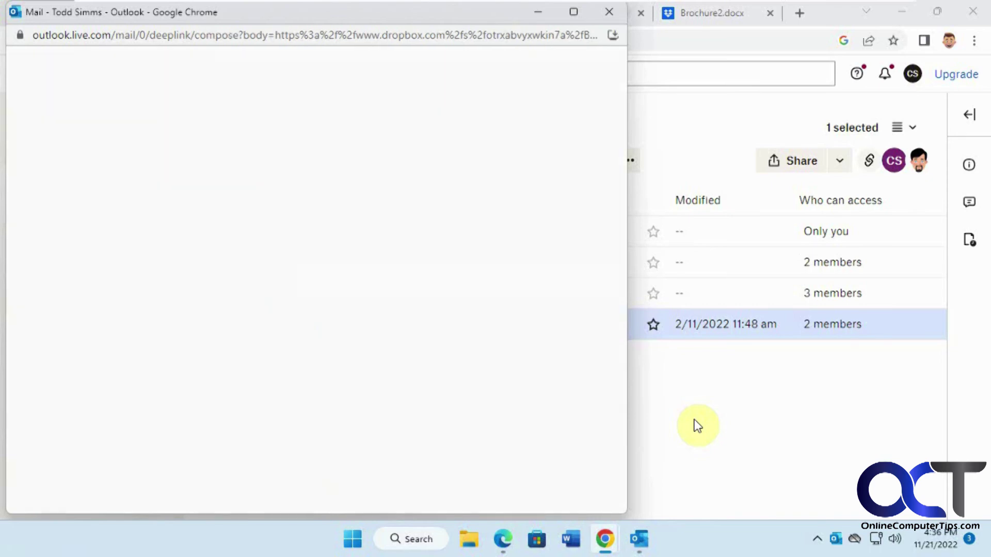
pyautogui.click(609, 12)
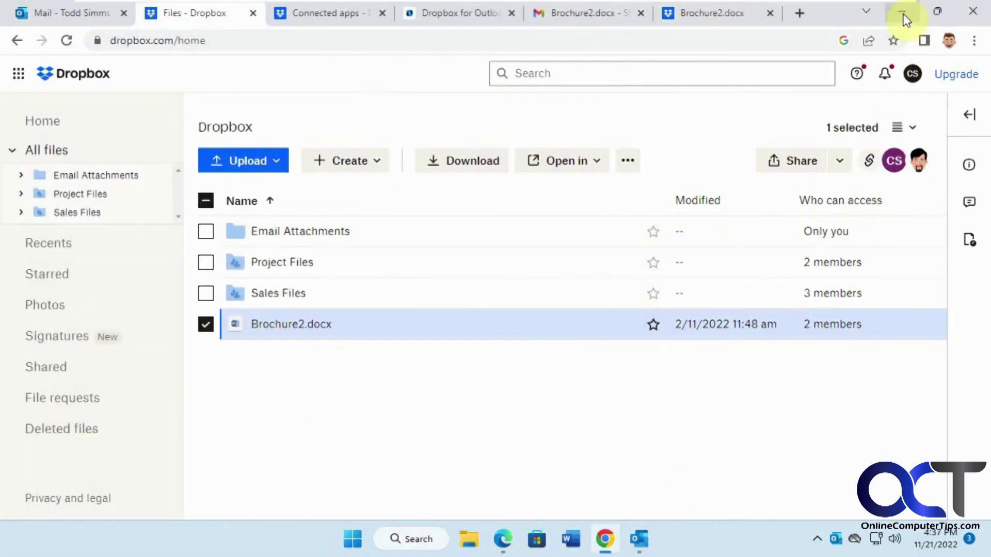
pyautogui.click(902, 12)
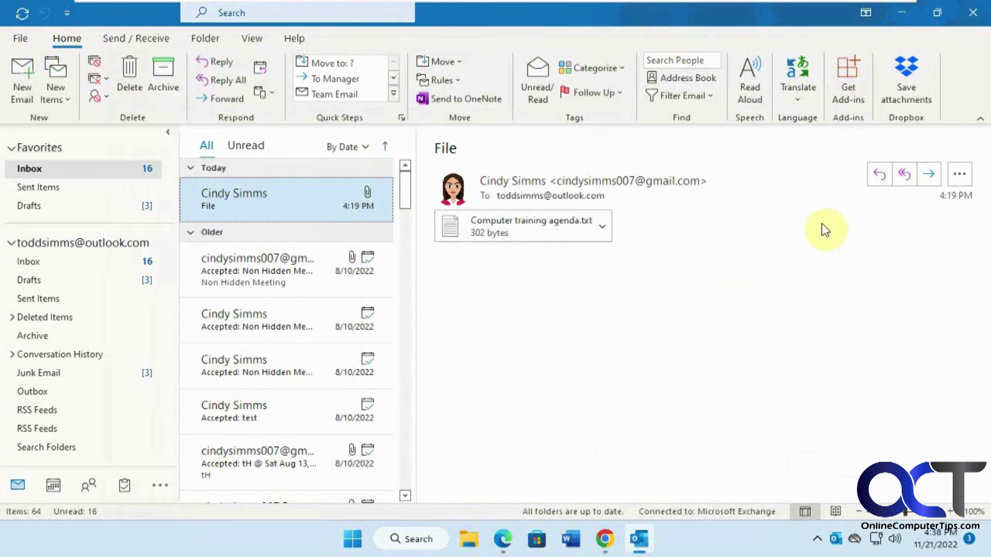
# Step: Open Outlook's add-ins window, where My add-ins lists Dropbox for Outlook as Added
pyautogui.click(849, 94)
pyautogui.click(174, 159)
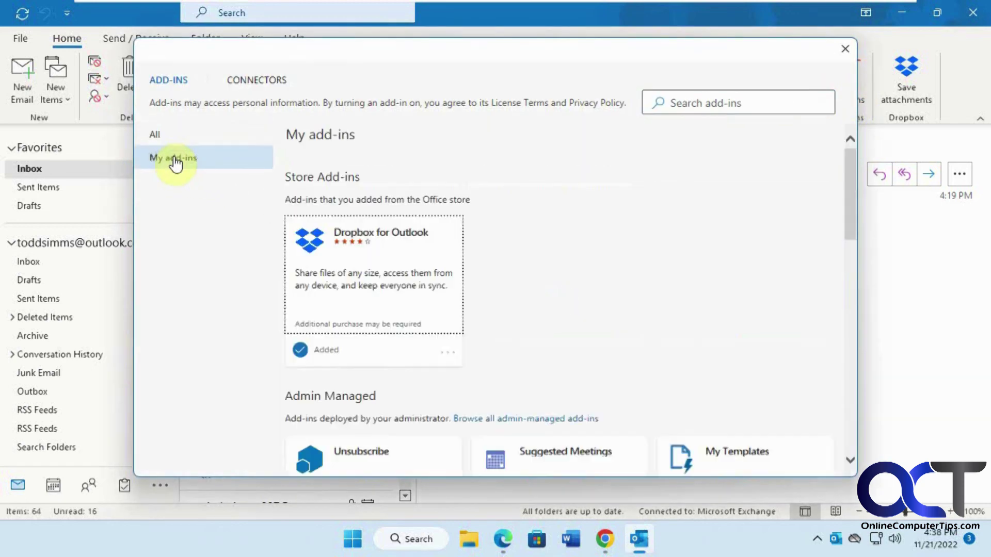
pyautogui.click(450, 355)
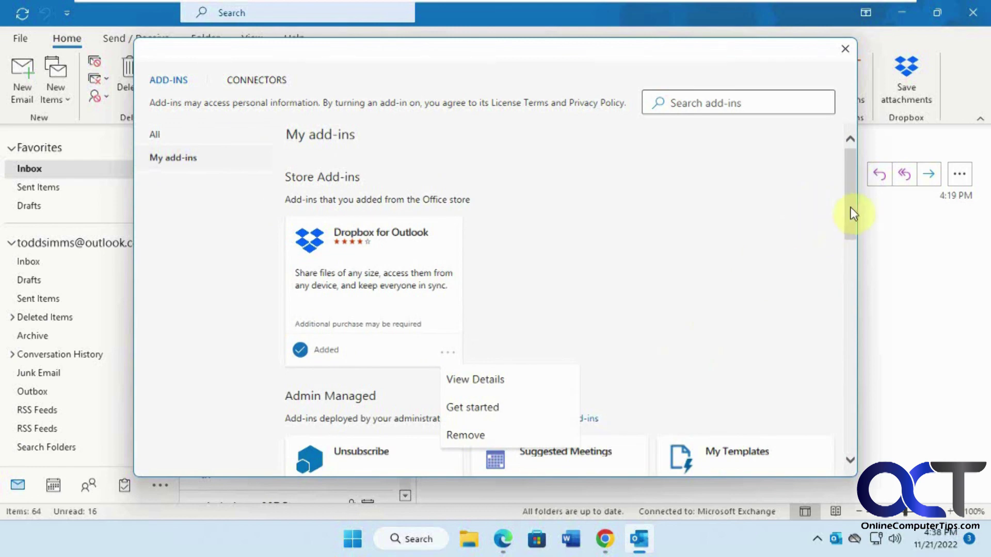
pyautogui.click(845, 48)
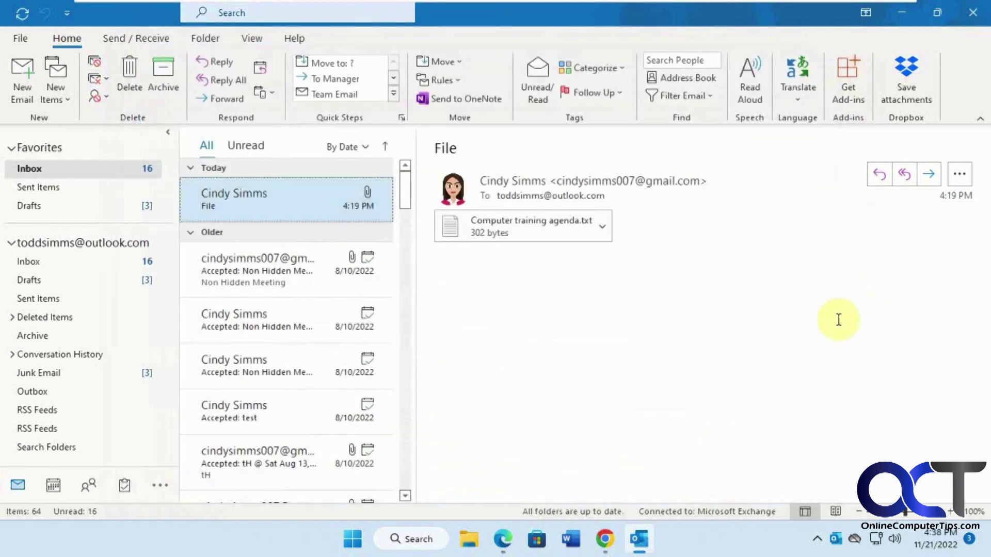